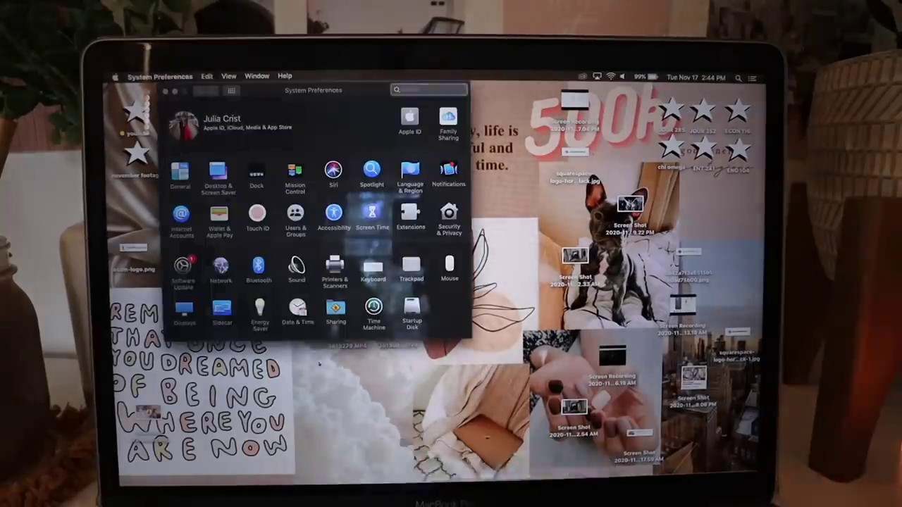
# Step: Open Software Update in System Preferences and start the upgrade to macOS Big Sur 11.0.1
pyautogui.click(182, 267)
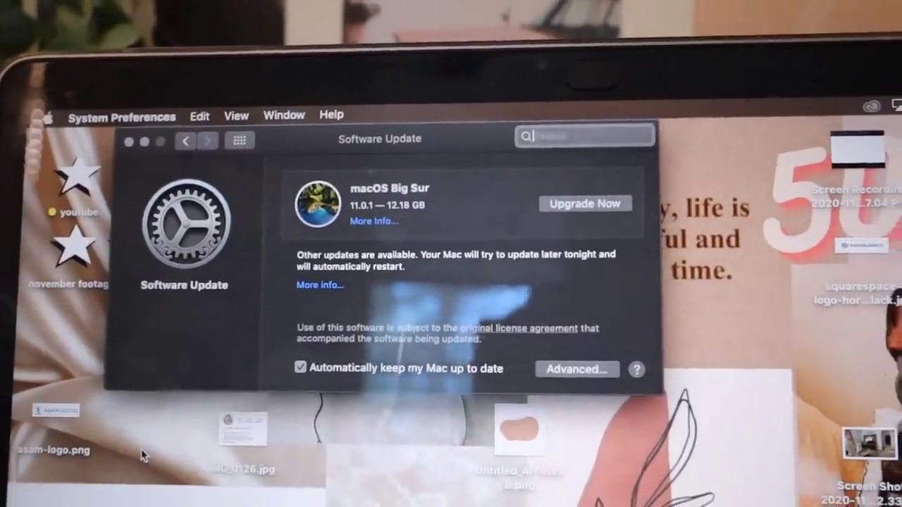
pyautogui.click(576, 204)
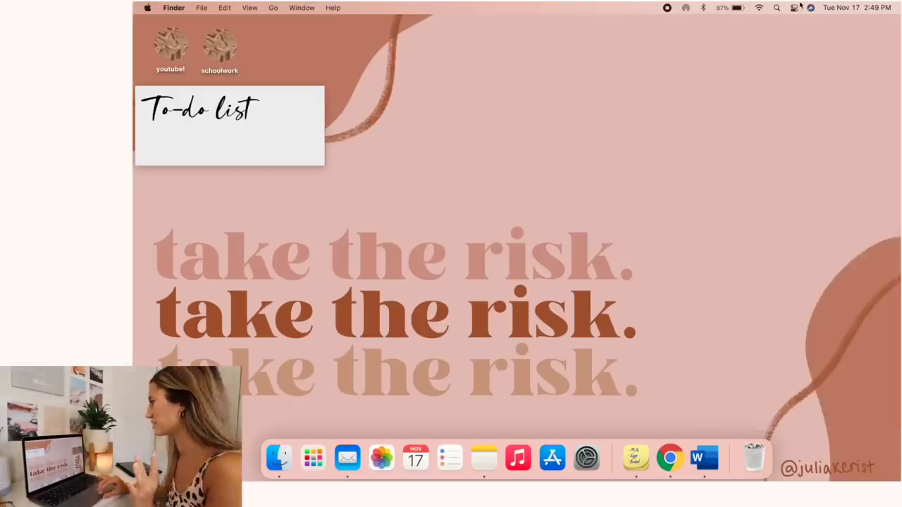
# Step: Open Notification Center and look through the existing widgets
pyautogui.click(866, 7)
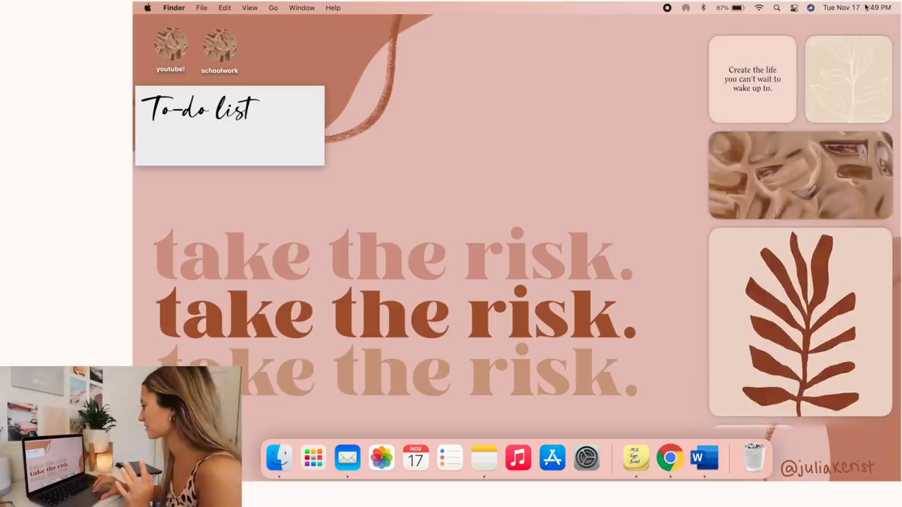
pyautogui.click(706, 103)
pyautogui.click(866, 7)
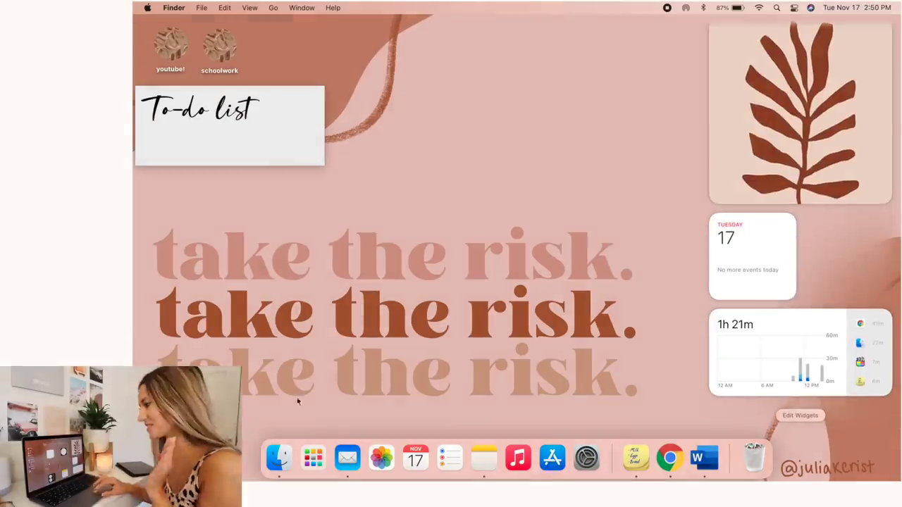
# Step: Switch to the App Store and search for "widgetsmith"
pyautogui.click(553, 458)
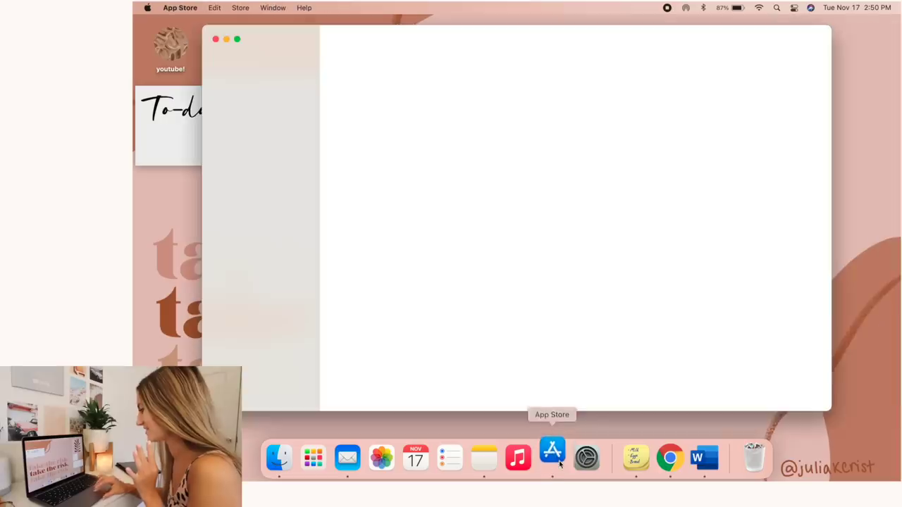
pyautogui.write('widg')
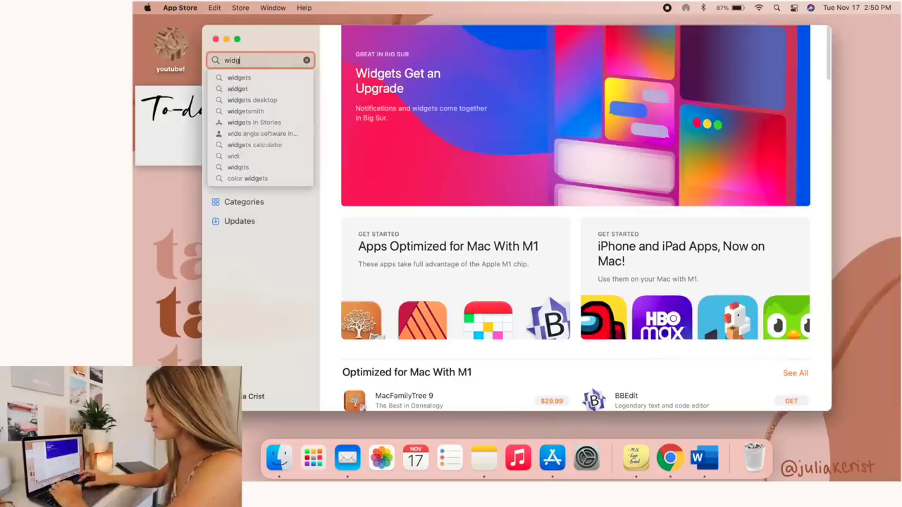
pyautogui.write('etsmith')
pyautogui.press('Return')
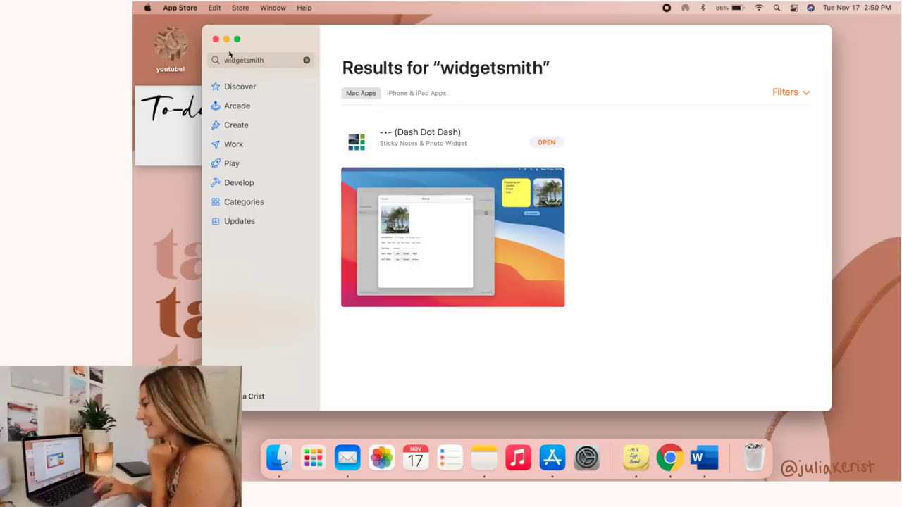
# Step: Find the Dash Dot Dash widget app among the installed apps in Launchpad and open it
pyautogui.press('F4')
pyautogui.hscroll(3, 483, 273)
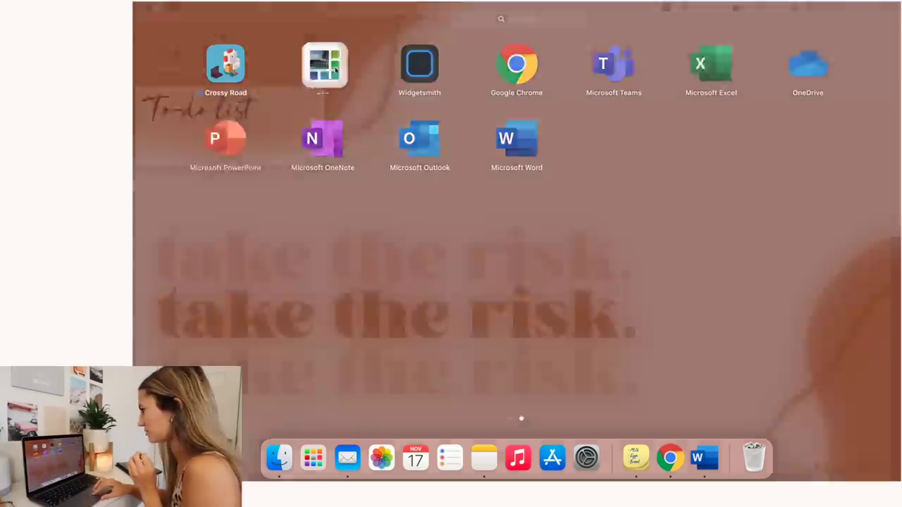
pyautogui.click(335, 68)
# Step: Switch to Chrome, go to pinterest.com and start a search for widget images
pyautogui.click(652, 459)
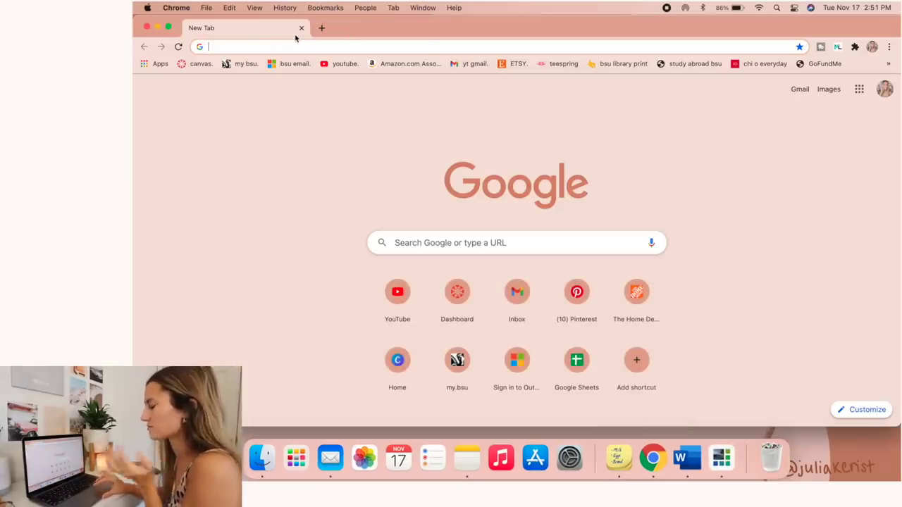
pyautogui.write('pinterest.com')
pyautogui.press('Return')
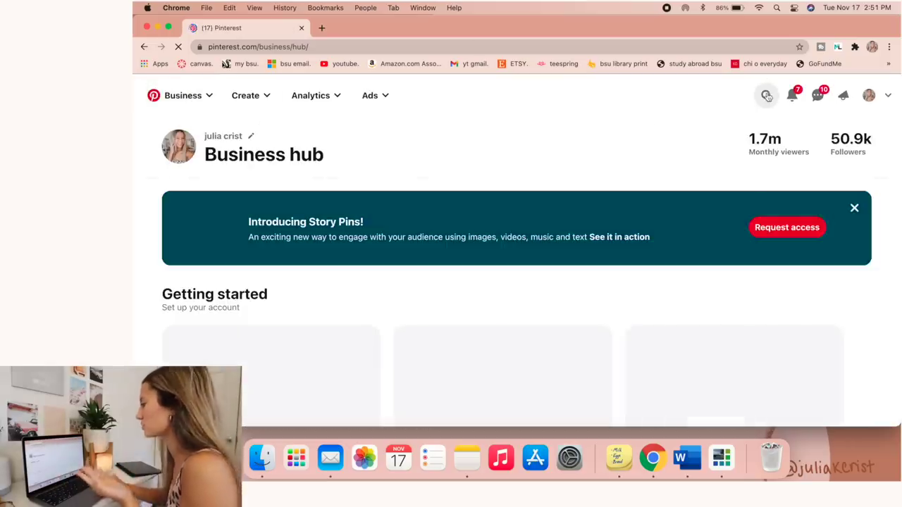
pyautogui.press('/')
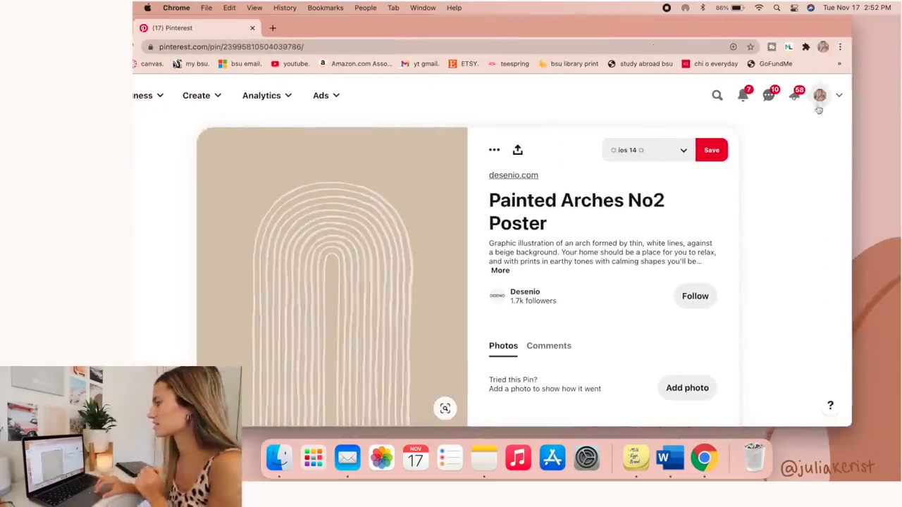
# Step: Open the "ios 14" board from the Pinterest profile and browse its pins
pyautogui.click(820, 96)
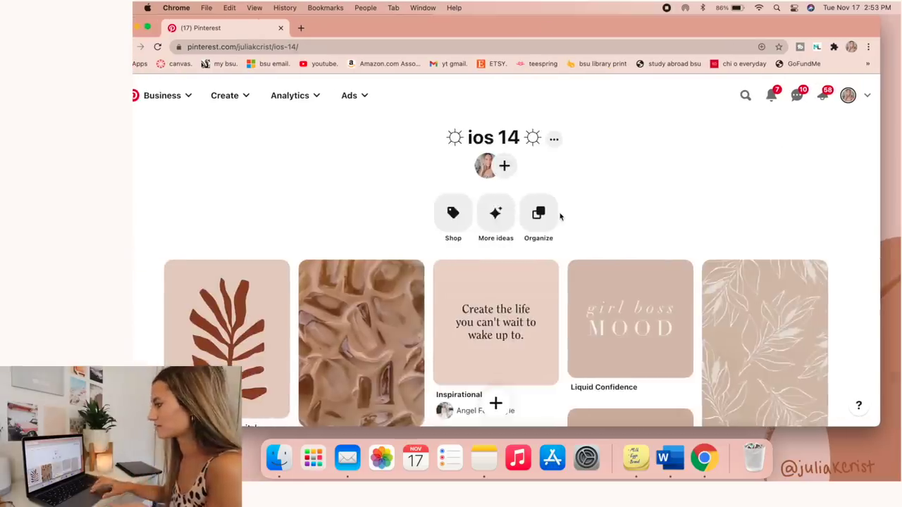
pyautogui.scroll(-3, 560, 211)
pyautogui.scroll(-2, 621, 169)
pyautogui.scroll(5, 620, 296)
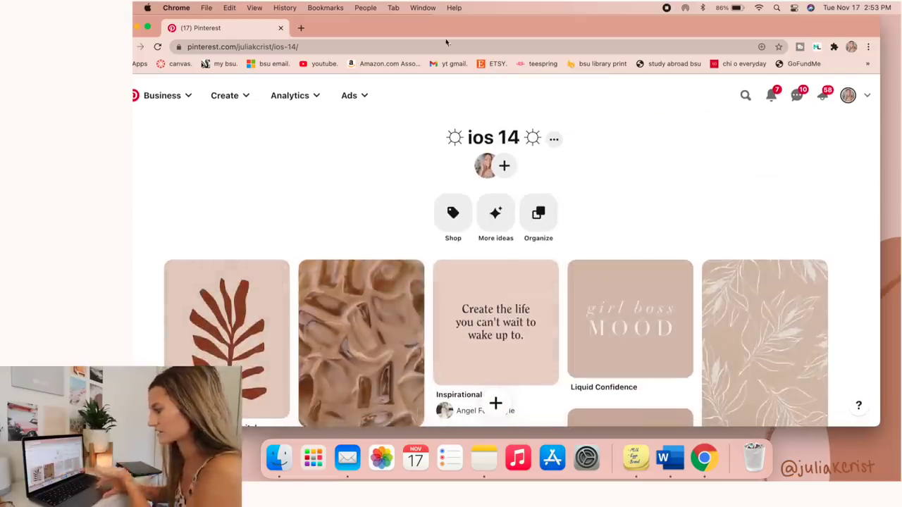
# Step: Move the browser window aside and save the "Create the life" quote and red leaf images from the board to the desktop
pyautogui.moveTo(446, 29); pyautogui.dragTo(684, 29)
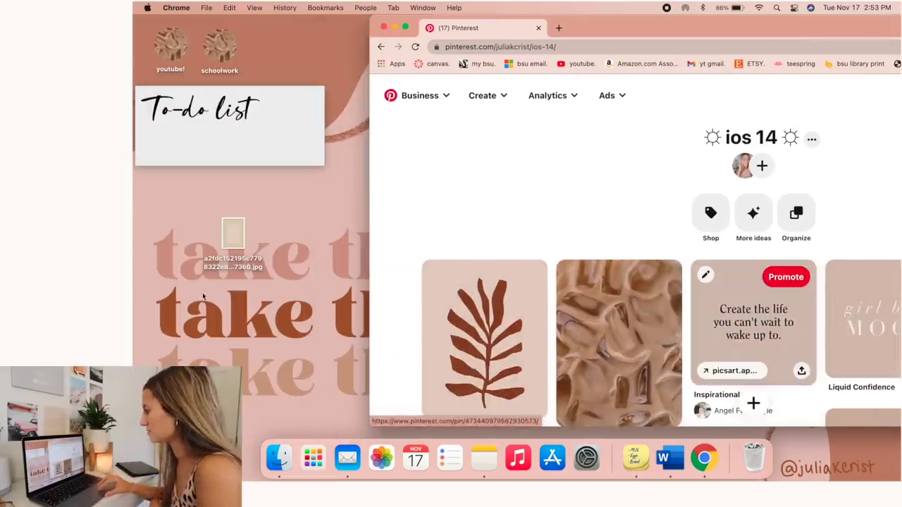
pyautogui.moveTo(203, 296); pyautogui.dragTo(227, 317)
pyautogui.moveTo(467, 347); pyautogui.dragTo(286, 292)
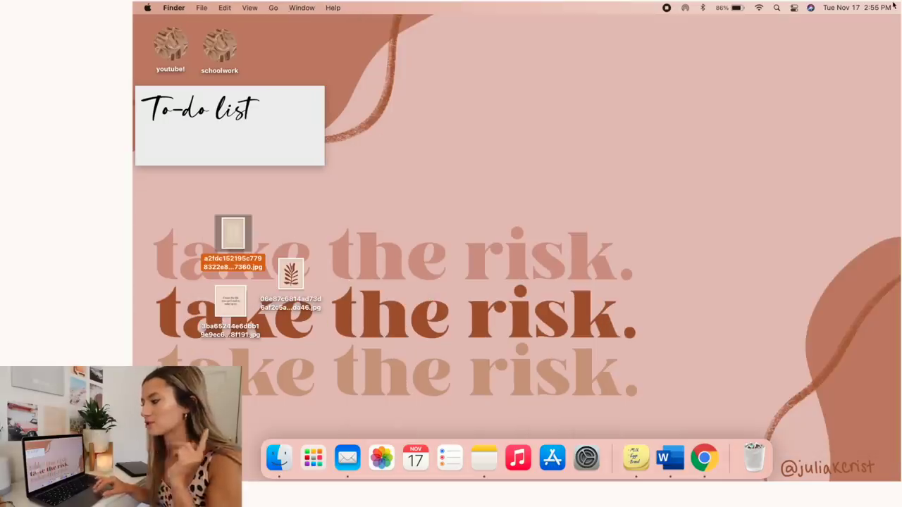
# Step: View the current widgets in Notification Center and close it
pyautogui.click(892, 7)
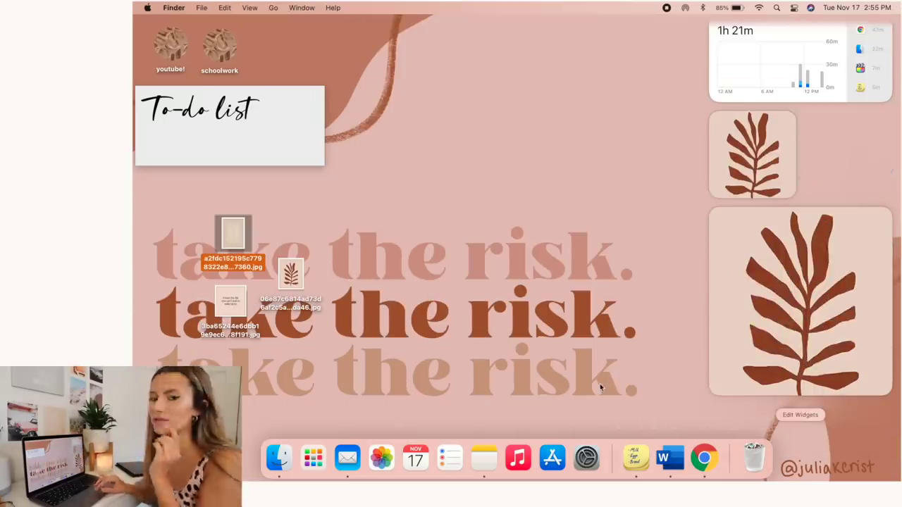
pyautogui.click(387, 259)
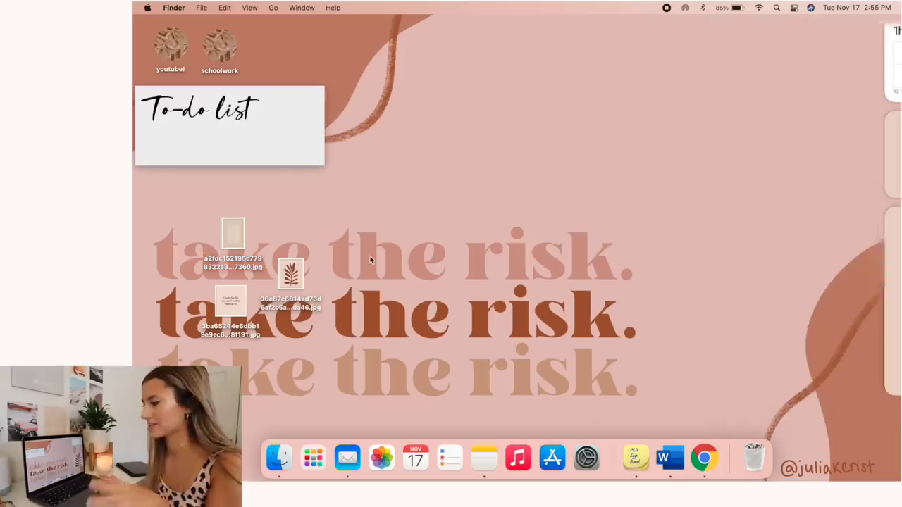
# Step: Add the beige arches image on the desktop to Photos
pyautogui.rightClick(235, 241)
pyautogui.click(233, 236)
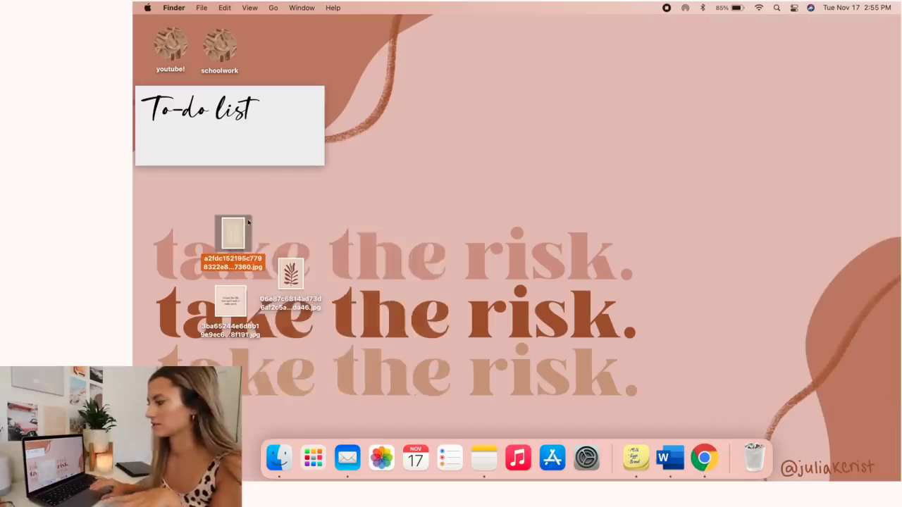
pyautogui.rightClick(247, 221)
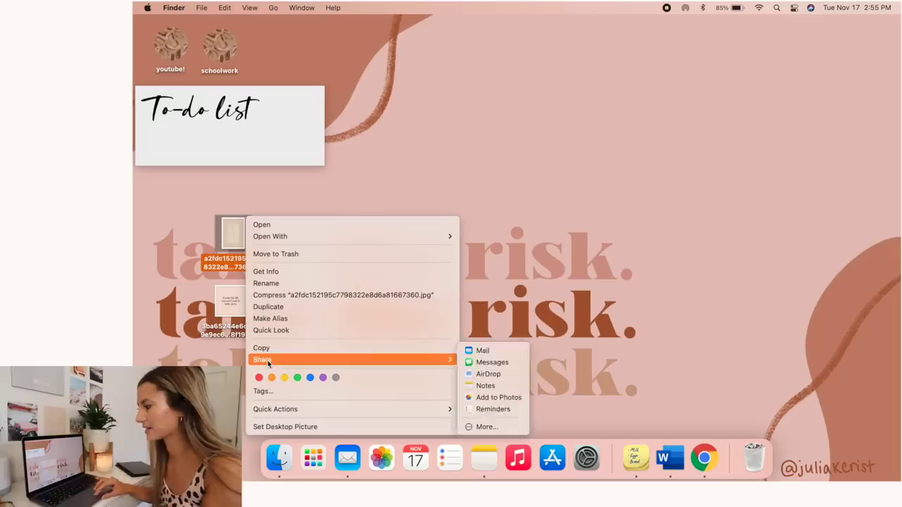
pyautogui.moveTo(444, 360)
pyautogui.click(504, 397)
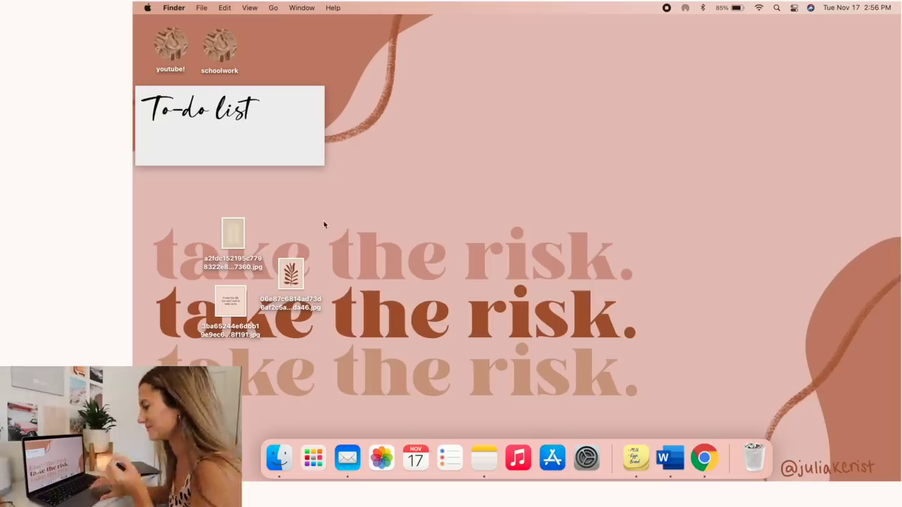
# Step: Open Dash Dot Dash and create a widget with the brown swirled image from Photos as its background, then save it
pyautogui.click(313, 458)
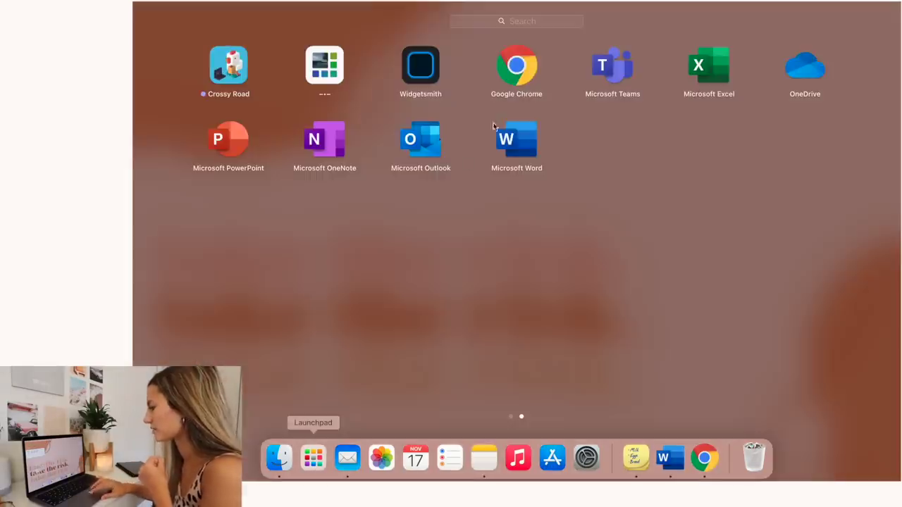
pyautogui.click(323, 64)
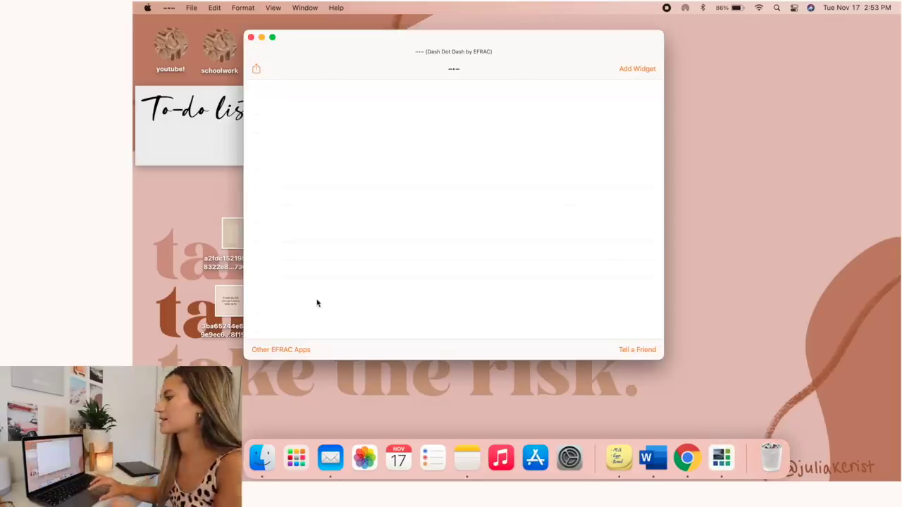
pyautogui.click(634, 69)
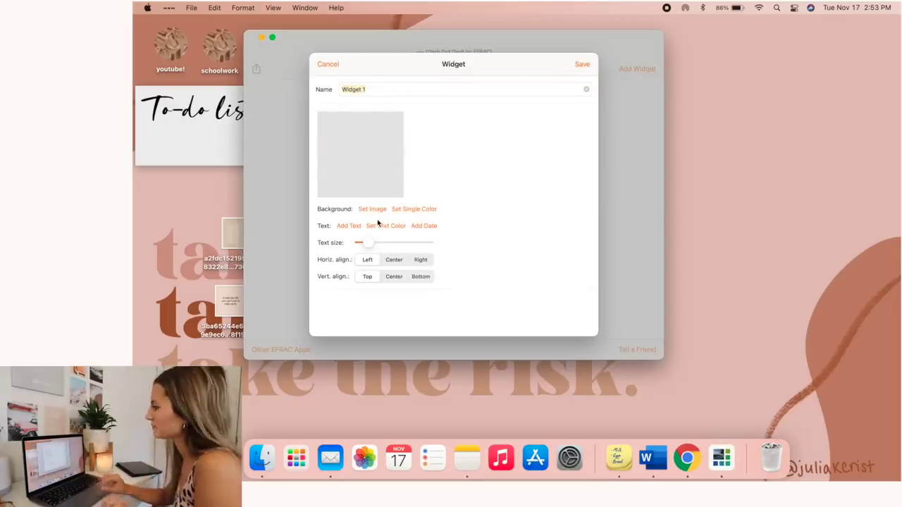
pyautogui.click(372, 210)
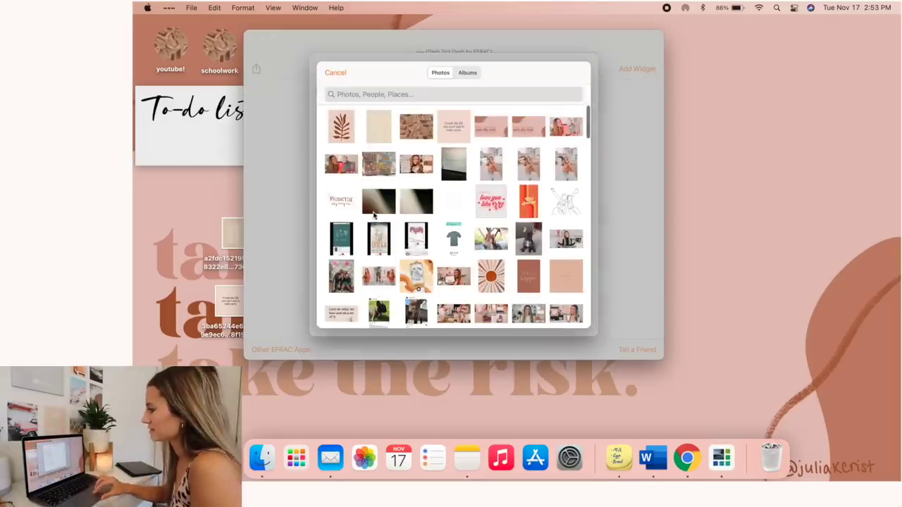
pyautogui.click(416, 134)
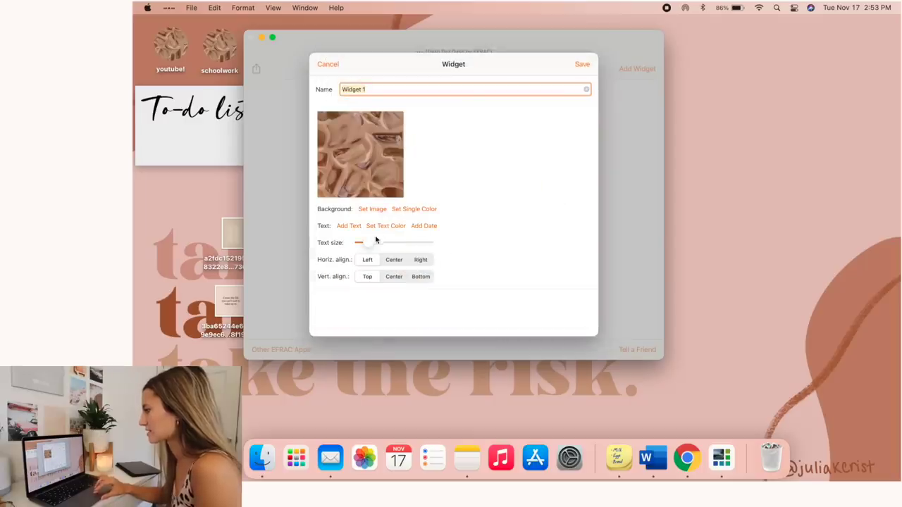
pyautogui.click(583, 64)
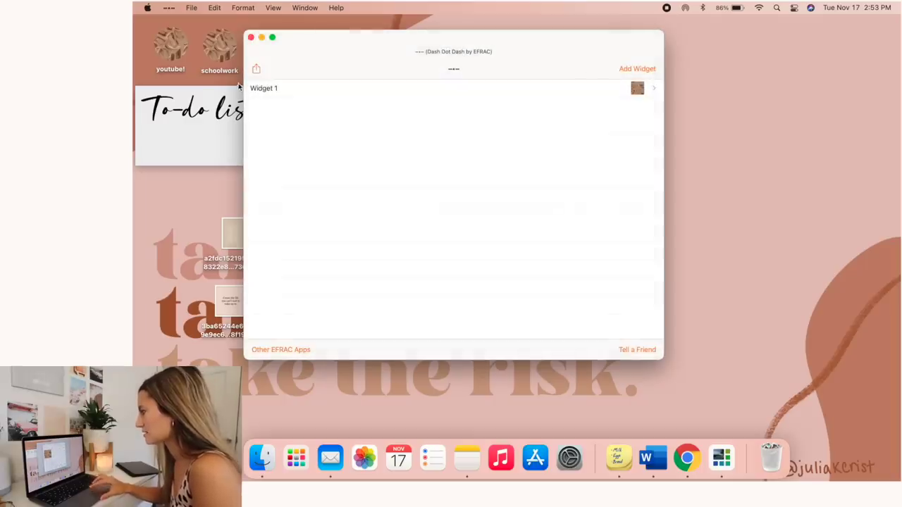
# Step: Close the widget app, add its small swirled-image widget to Notification Center and place it beside the Calendar widget
pyautogui.click(250, 37)
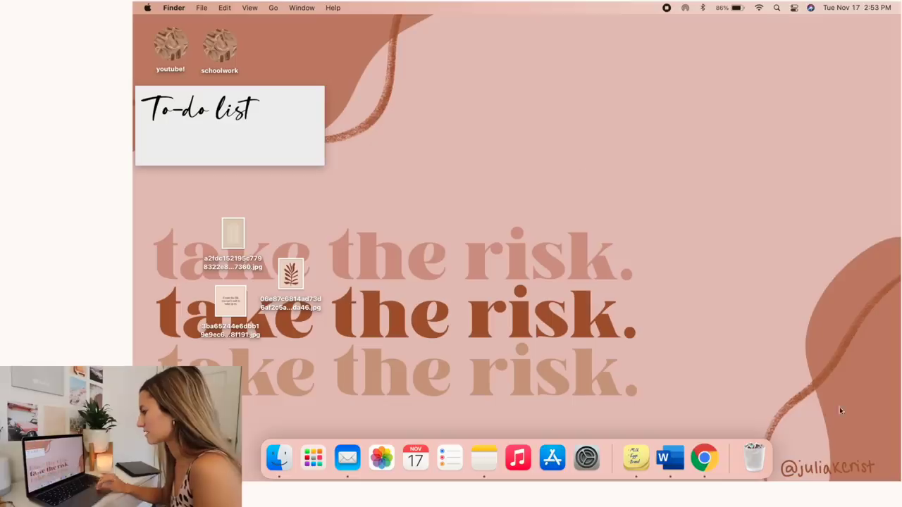
pyautogui.click(870, 6)
pyautogui.click(800, 427)
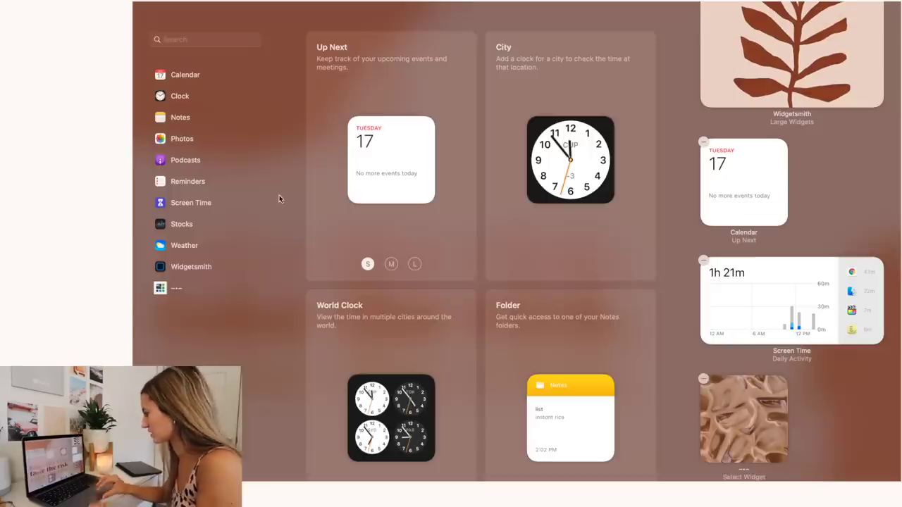
pyautogui.click(182, 287)
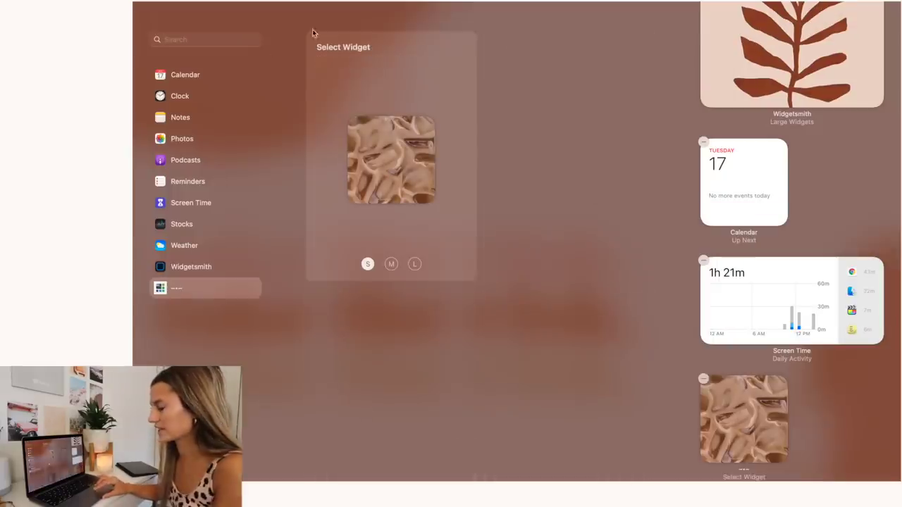
pyautogui.moveTo(395, 142)
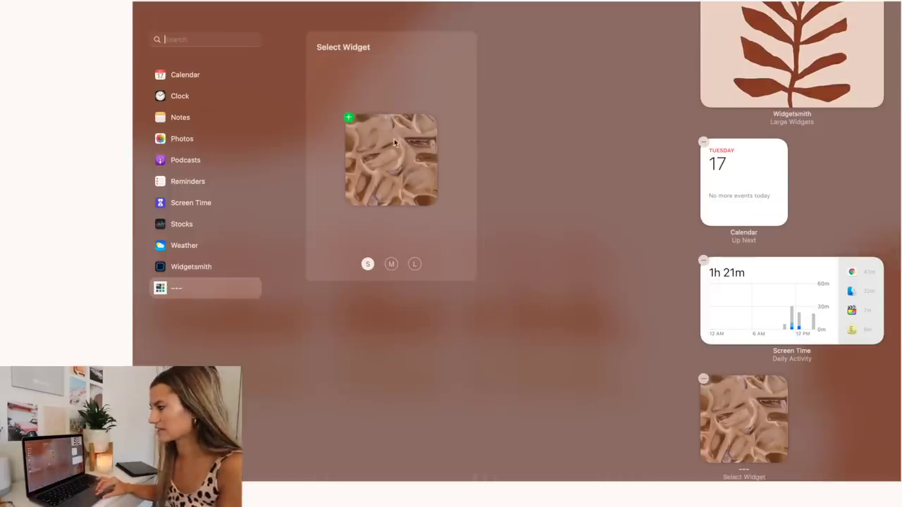
pyautogui.click(349, 122)
pyautogui.moveTo(825, 367); pyautogui.dragTo(845, 169)
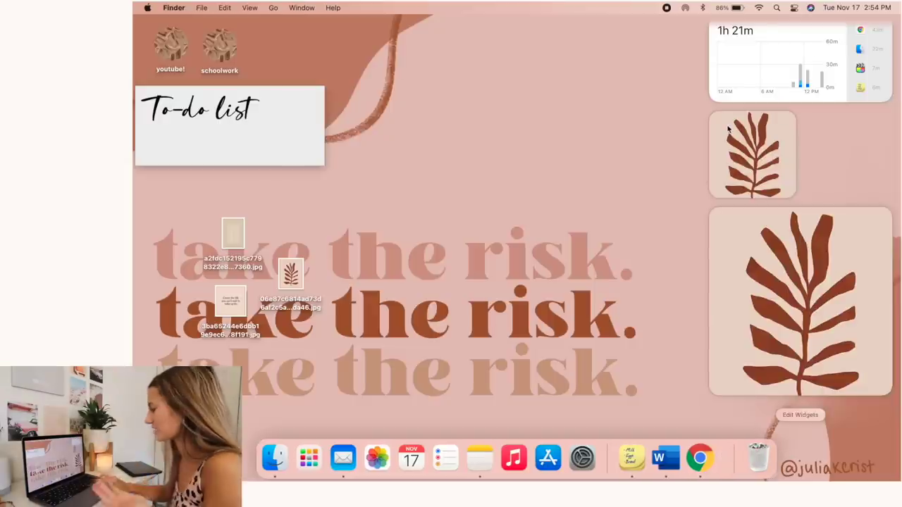
# Step: Open the widget app from the small leaf widget to view its widget list, and close its window
pyautogui.click(729, 142)
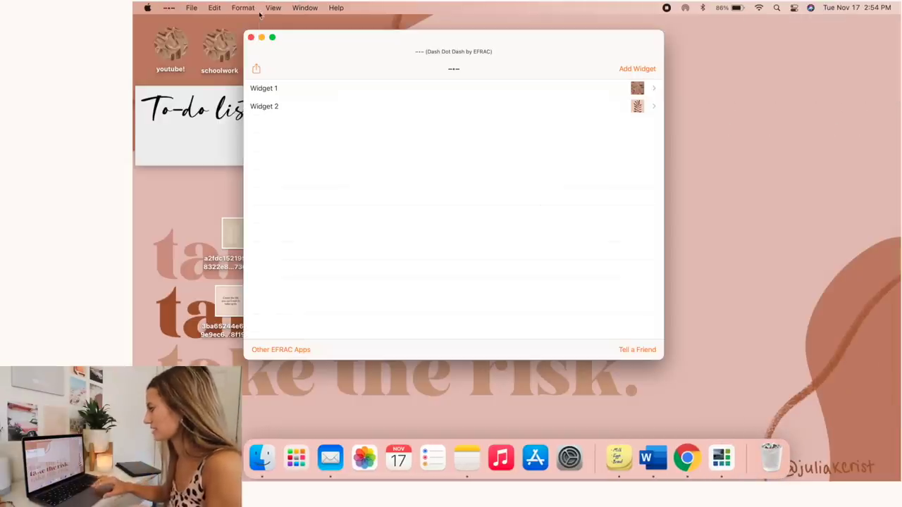
pyautogui.moveTo(251, 38); pyautogui.dragTo(360, 55)
pyautogui.click(340, 51)
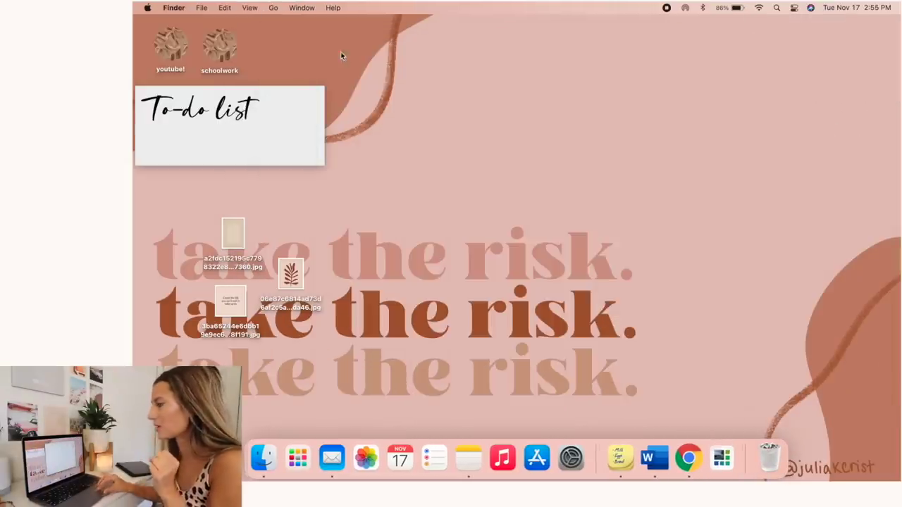
# Step: Reopen Notification Center and review the finished widget arrangement
pyautogui.click(874, 7)
pyautogui.scroll(-6, 816, 246)
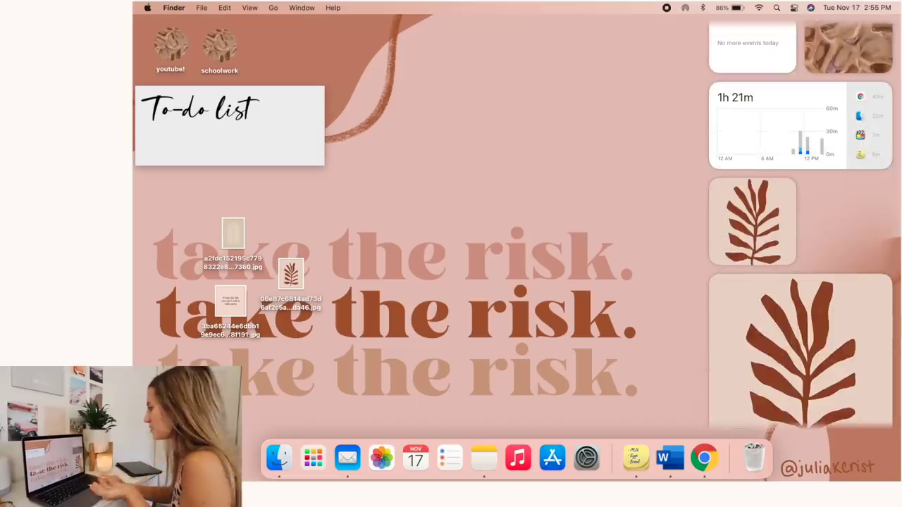
pyautogui.scroll(5, 817, 246)
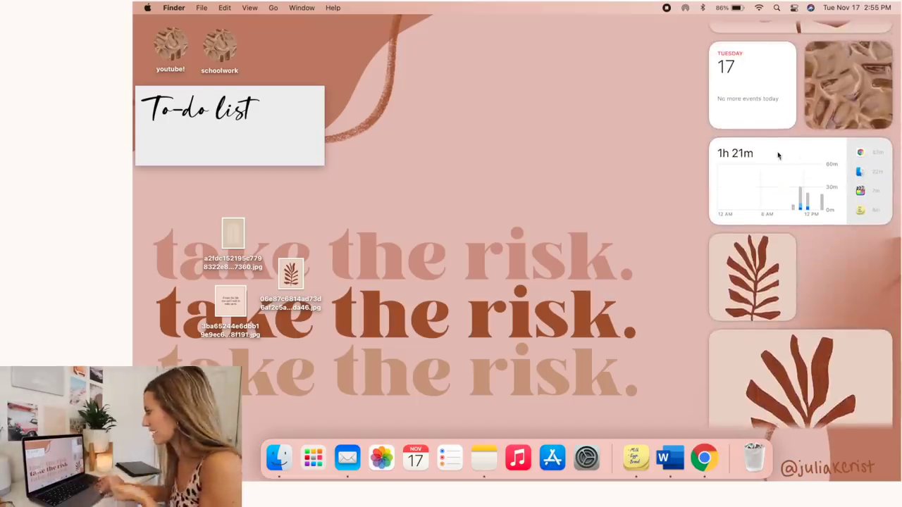
# Step: Open the Notification Center widget editor and look through the gallery of available widgets
pyautogui.scroll(-5, 772, 106)
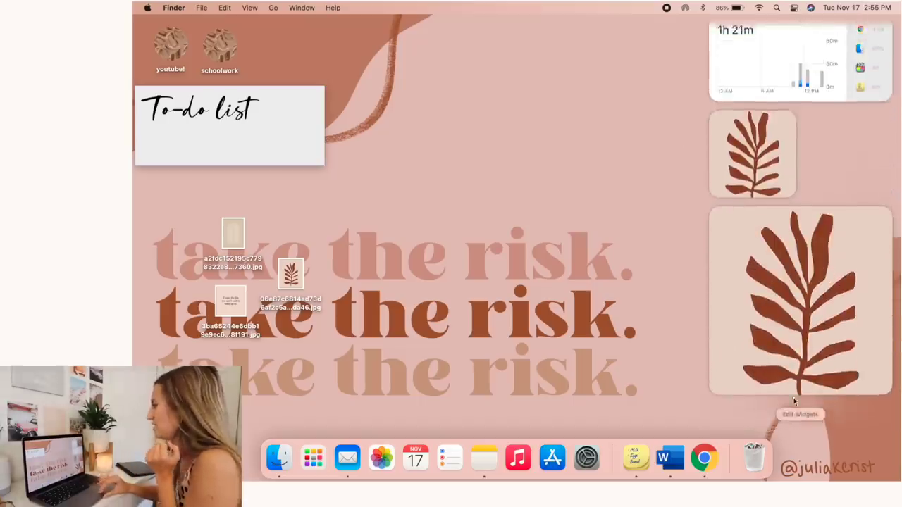
pyautogui.click(799, 415)
pyautogui.scroll(-5, 323, 355)
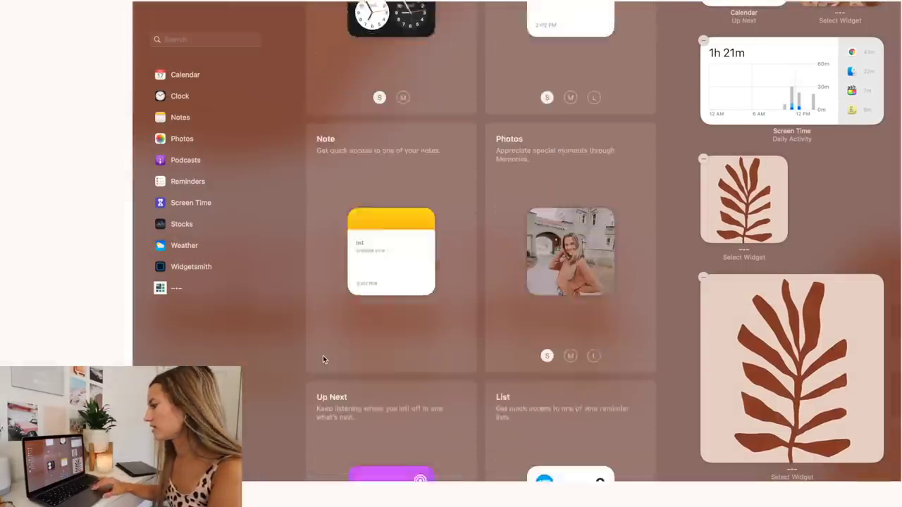
pyautogui.scroll(-10, 323, 359)
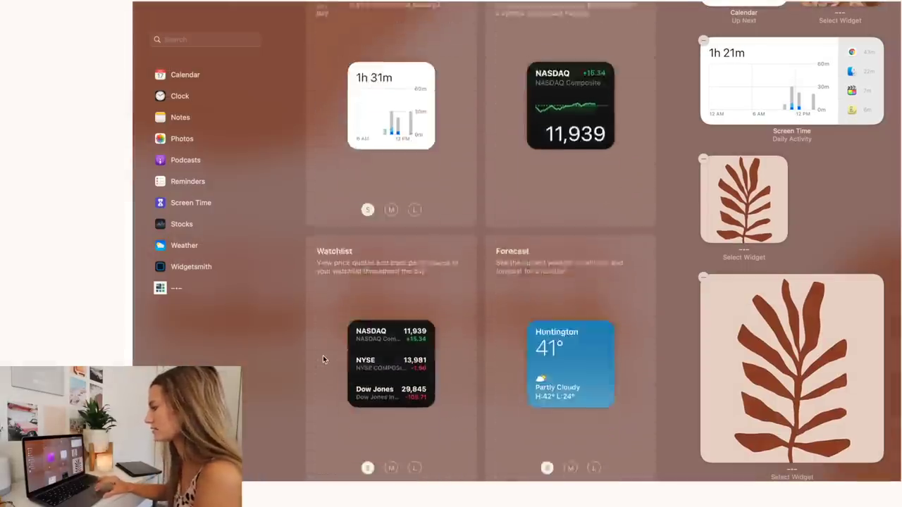
pyautogui.scroll(-3, 323, 356)
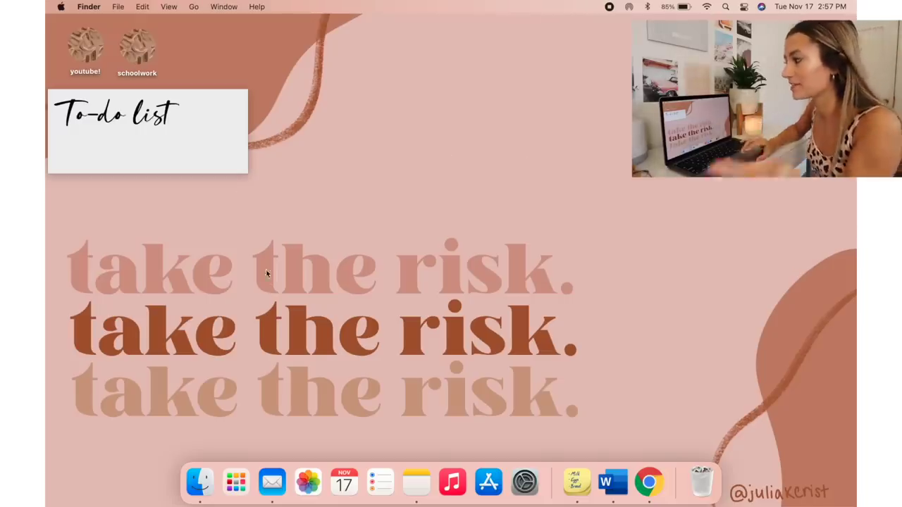
# Step: Switch to Chrome, open the design freebies page on juliakcrist.com, look through the free graphics, and close the window
pyautogui.click(648, 482)
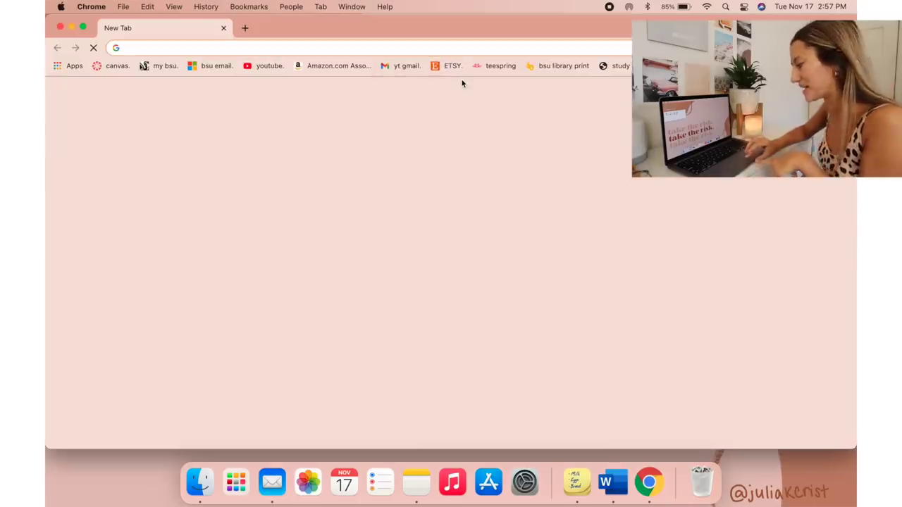
pyautogui.write('julia')
pyautogui.press('Return')
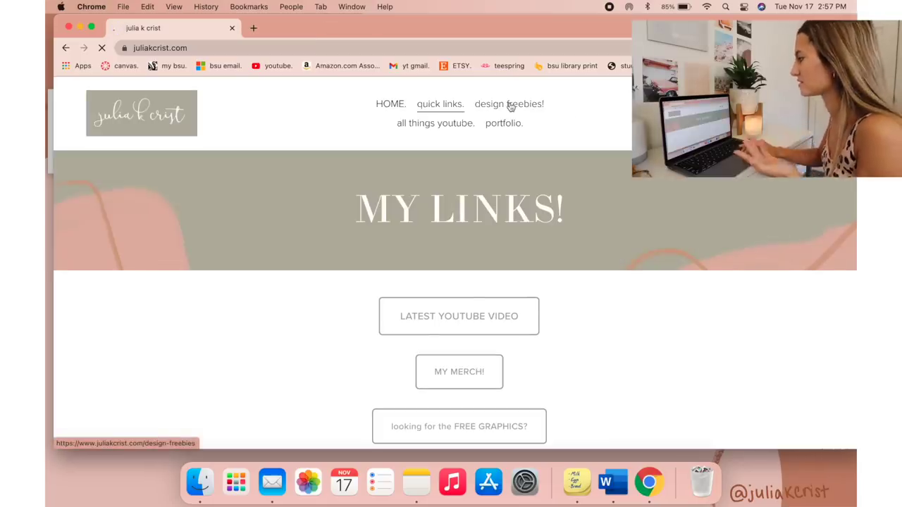
pyautogui.click(511, 106)
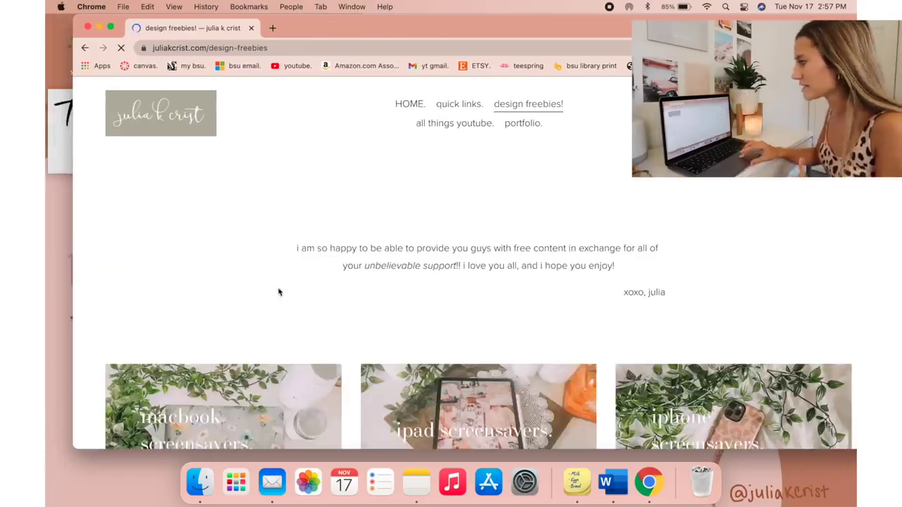
pyautogui.scroll(-3, 255, 328)
pyautogui.scroll(-6, 255, 329)
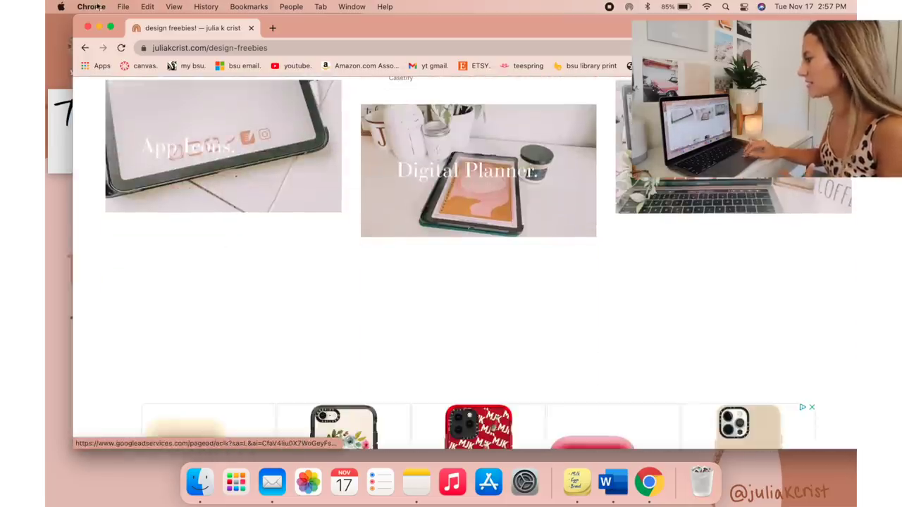
pyautogui.click(87, 27)
pyautogui.click(141, 48)
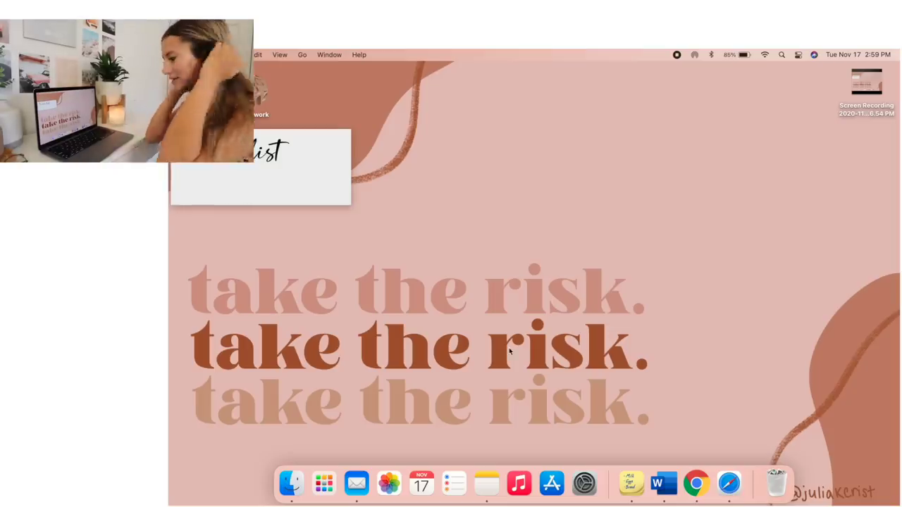
# Step: Switch to Chrome and move the window with the YouTube channel page lower on the desktop
pyautogui.click(696, 484)
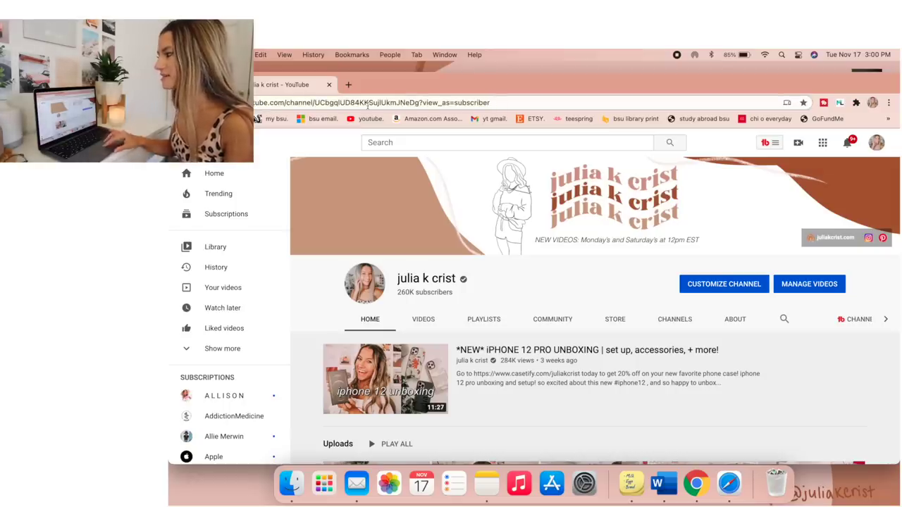
pyautogui.moveTo(397, 86); pyautogui.dragTo(403, 178)
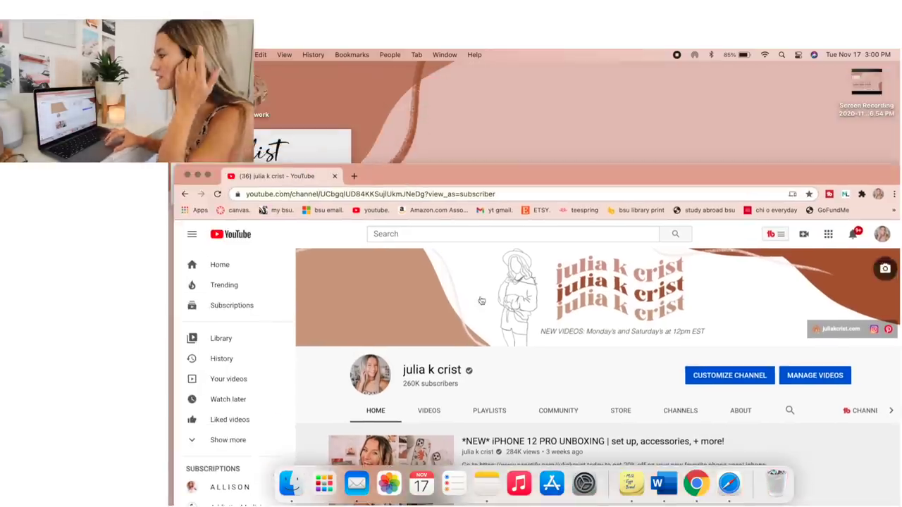
# Step: In System Preferences' General settings, set the highlight color to a custom, slightly darkened peach and close the color picker
pyautogui.click(585, 484)
pyautogui.click(332, 197)
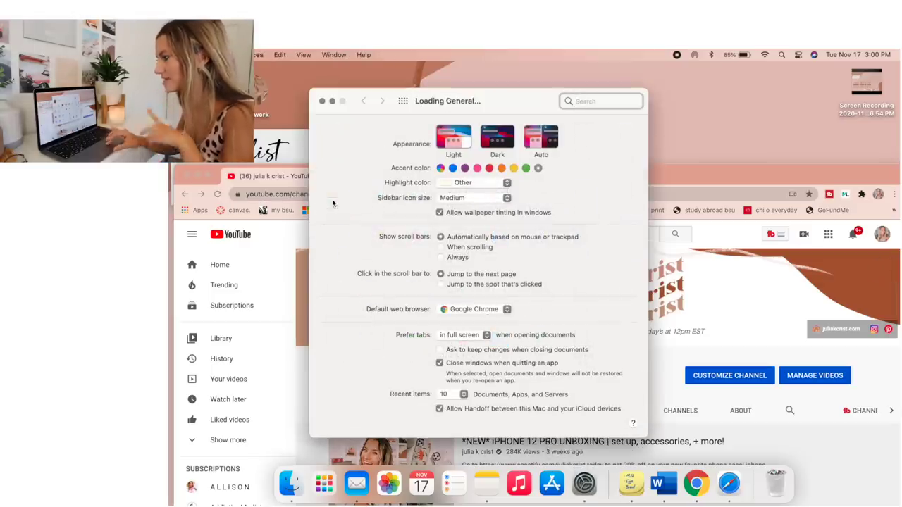
pyautogui.click(379, 184)
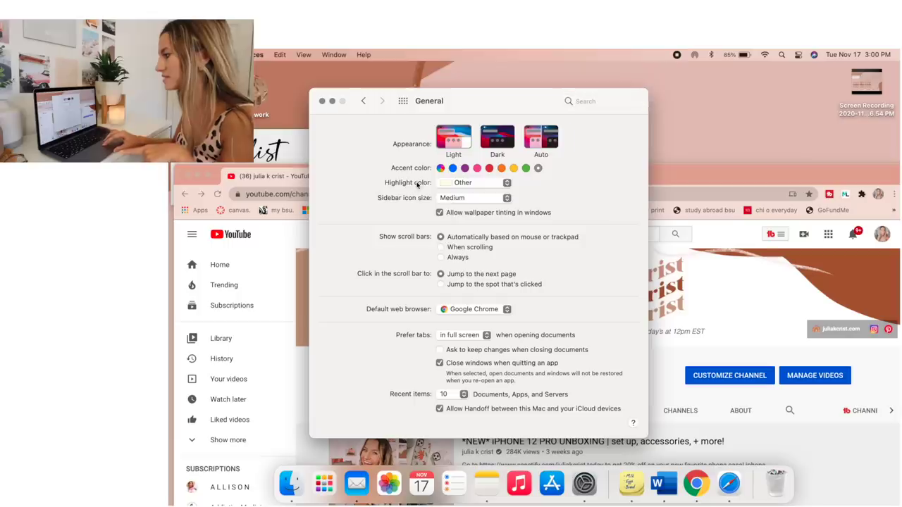
pyautogui.click(505, 184)
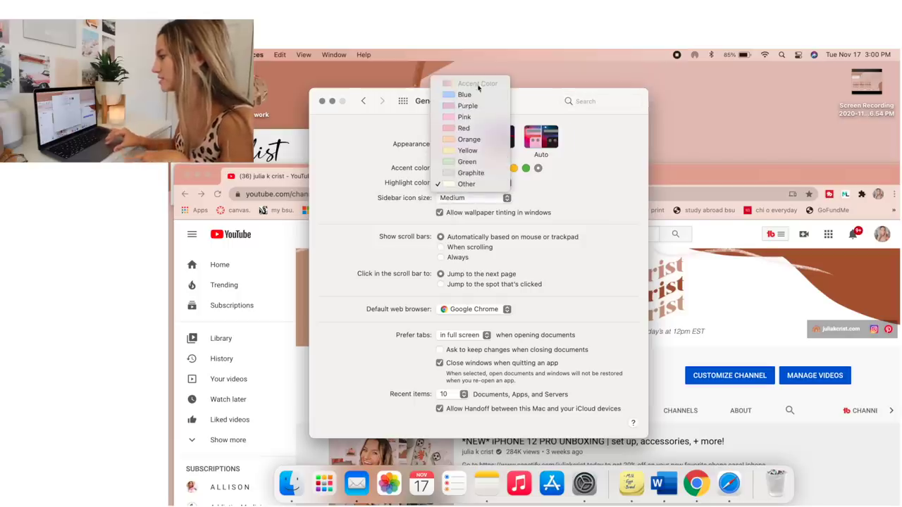
pyautogui.click(468, 185)
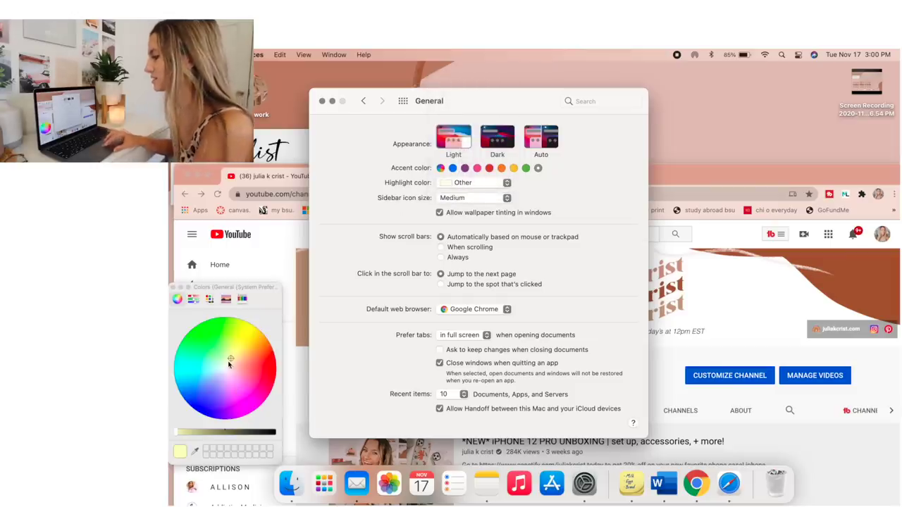
pyautogui.moveTo(229, 363)
pyautogui.mouseDown()
pyautogui.moveTo(207, 341)
pyautogui.moveTo(204, 390)
pyautogui.moveTo(263, 363)
pyautogui.moveTo(245, 364)
pyautogui.mouseUp()
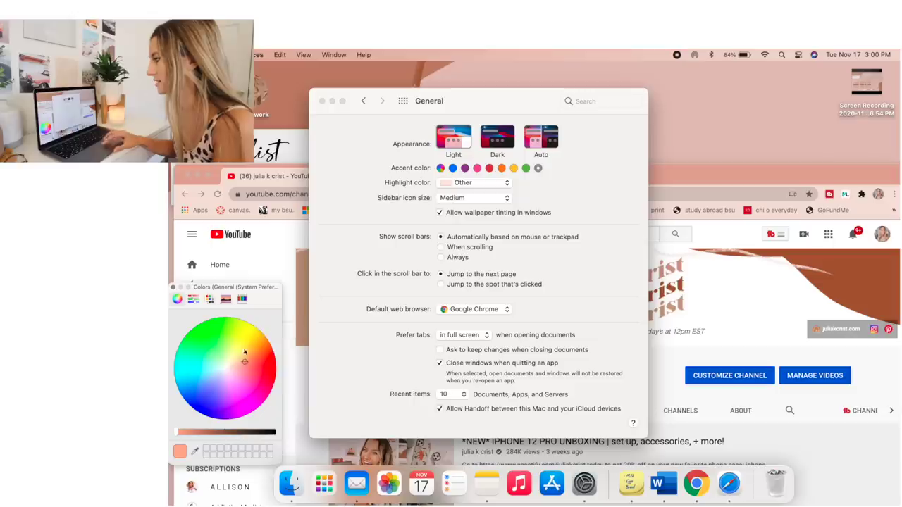
pyautogui.moveTo(243, 365); pyautogui.dragTo(243, 364)
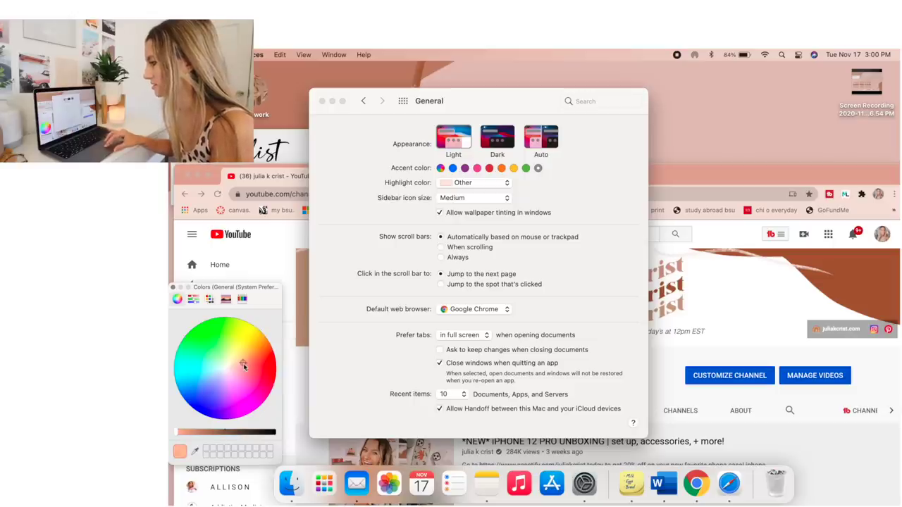
pyautogui.click(192, 432)
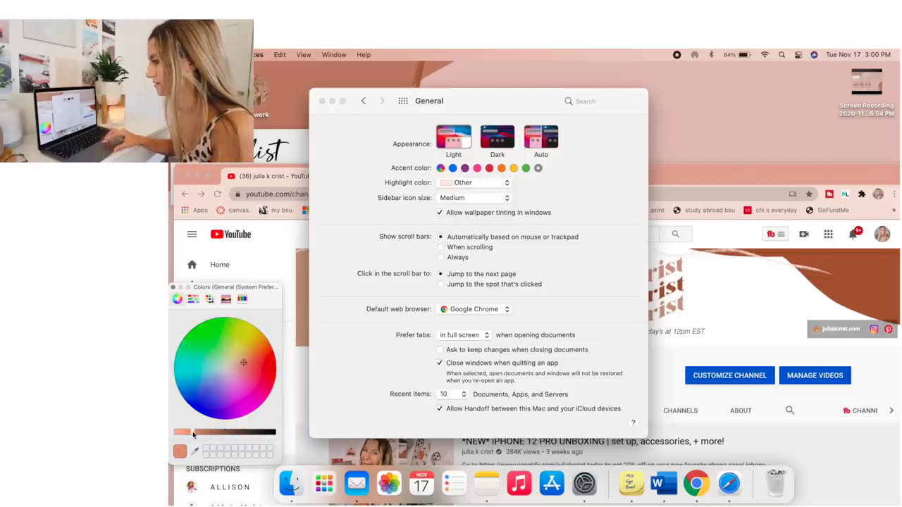
pyautogui.click(173, 287)
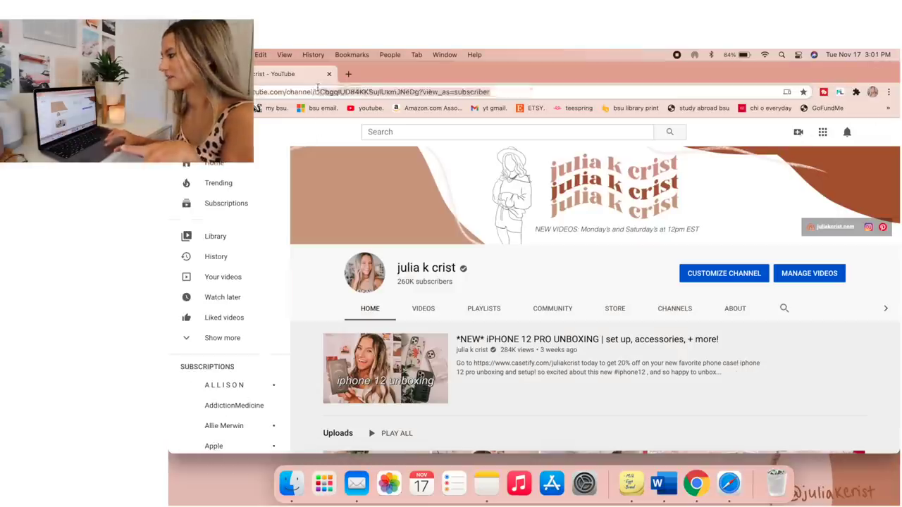
# Step: Select part of the YouTube channel address in Chrome to check the text highlight color
pyautogui.press('Return')
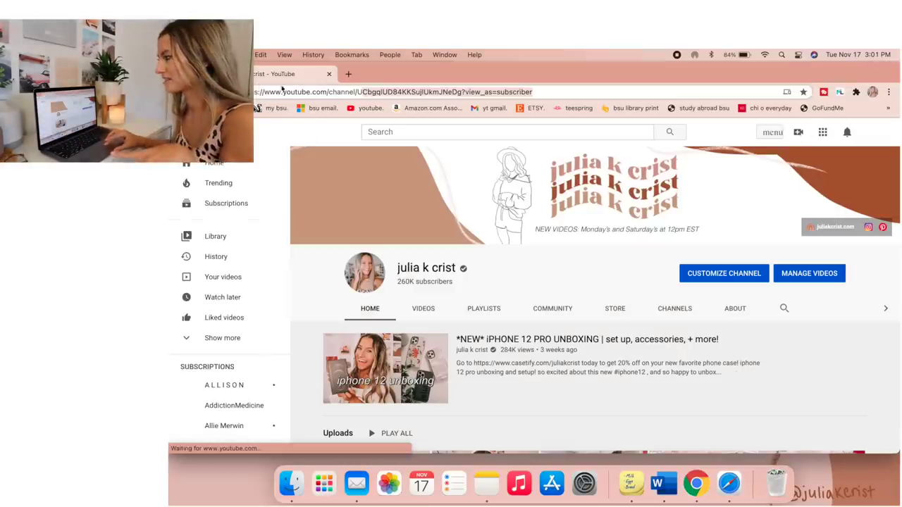
pyautogui.moveTo(533, 92); pyautogui.dragTo(315, 92)
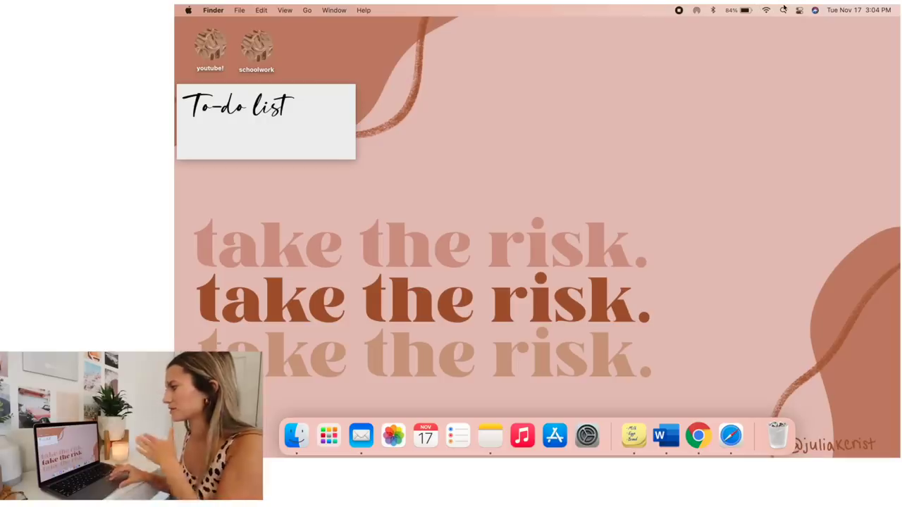
# Step: Open the Bluetooth status menu to view its devices, and dismiss it
pyautogui.click(713, 9)
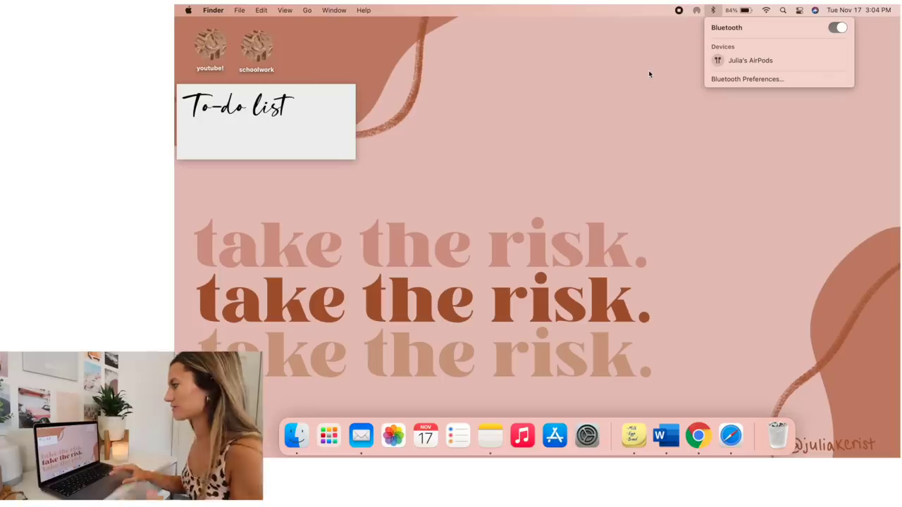
pyautogui.click(712, 8)
pyautogui.click(711, 8)
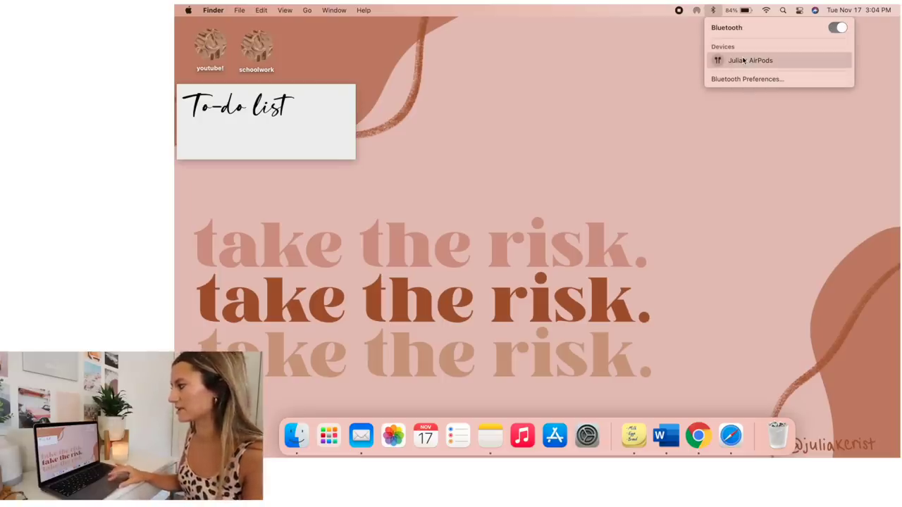
pyautogui.click(590, 131)
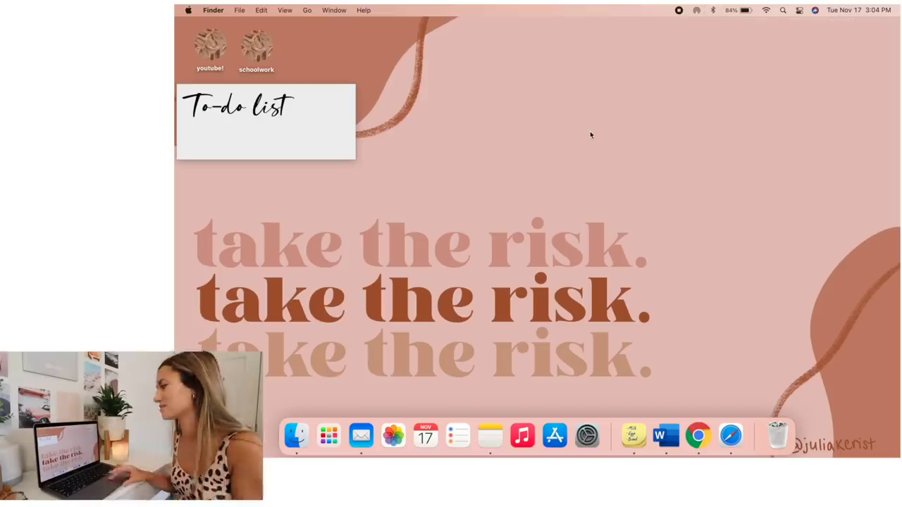
# Step: Open the Dock & Menu Bar preferences and review the Control Center modules, including Wi-Fi, Bluetooth and Display
pyautogui.click(586, 437)
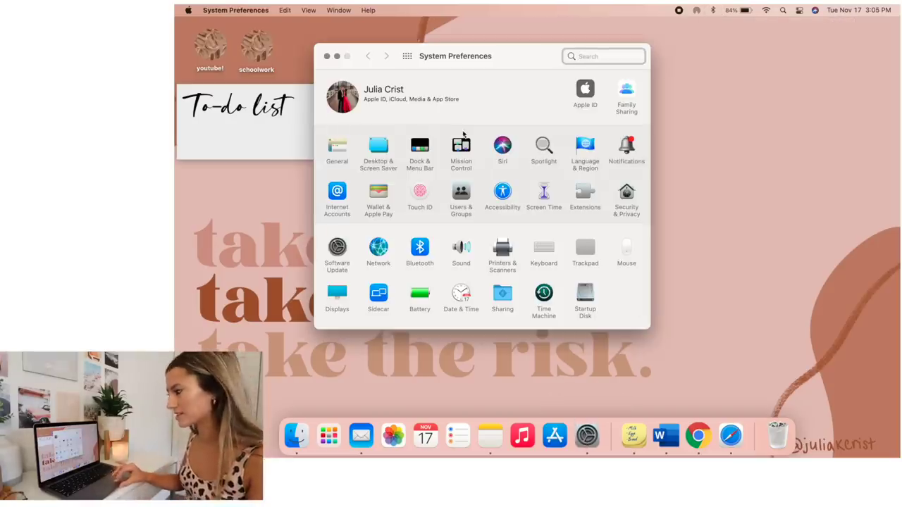
pyautogui.click(423, 148)
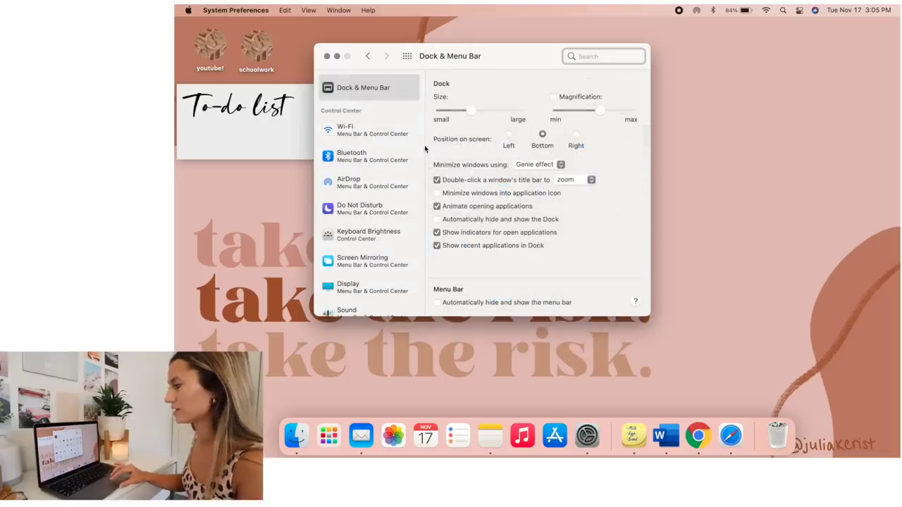
pyautogui.click(391, 134)
pyautogui.click(374, 158)
pyautogui.scroll(-3, 373, 157)
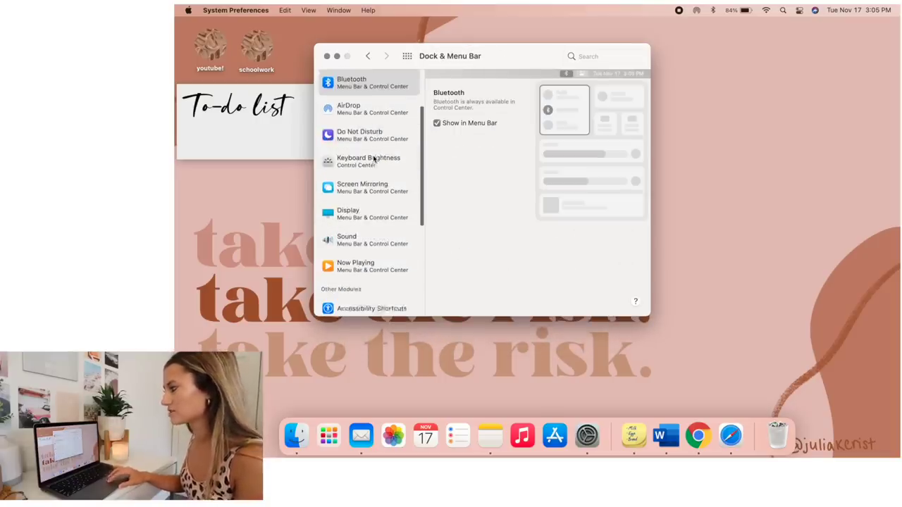
pyautogui.click(372, 134)
pyautogui.click(370, 176)
pyautogui.click(370, 209)
pyautogui.scroll(3, 371, 208)
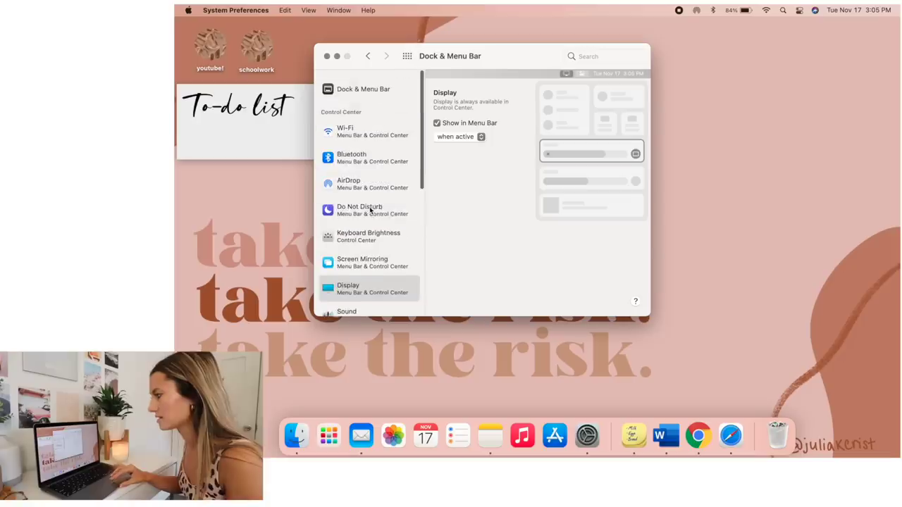
# Step: Turn Bluetooth's Show in Menu Bar option off and back on
pyautogui.click(362, 159)
pyautogui.click(437, 124)
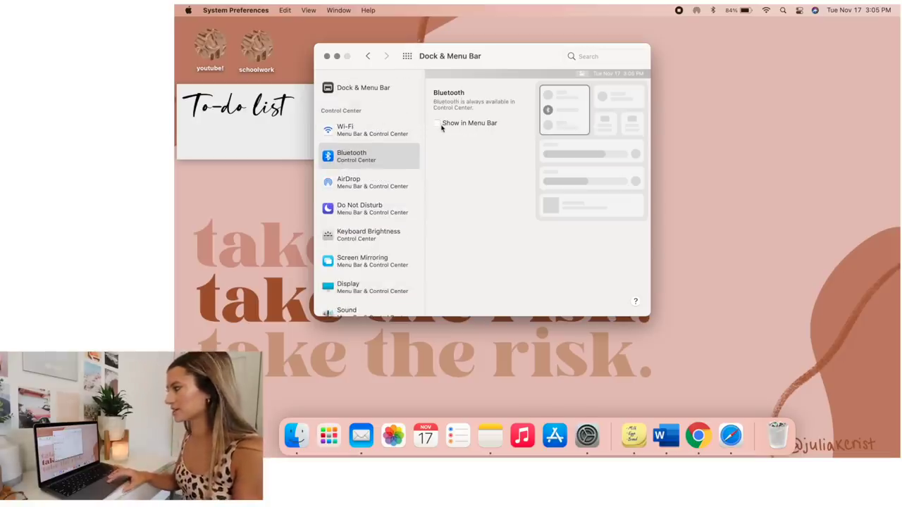
pyautogui.click(437, 124)
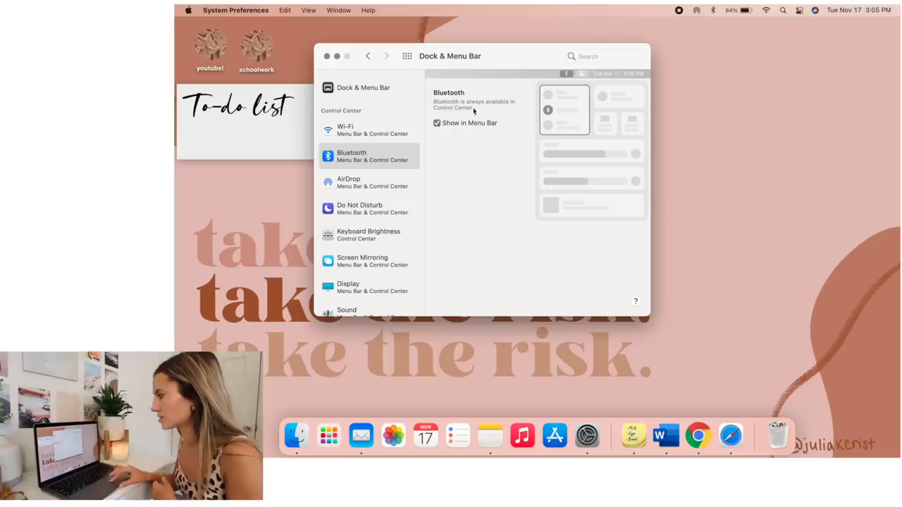
# Step: Review the menu bar options of the remaining modules, from Wi-Fi, Do Not Disturb and Sound through Fast User Switching
pyautogui.click(392, 136)
pyautogui.click(369, 181)
pyautogui.click(365, 209)
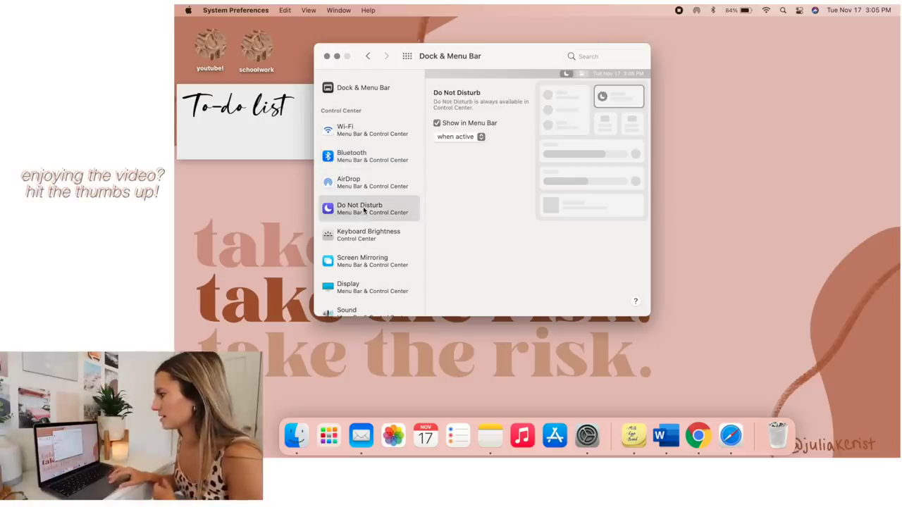
pyautogui.scroll(-3, 364, 209)
pyautogui.click(369, 213)
pyautogui.click(371, 197)
pyautogui.click(368, 239)
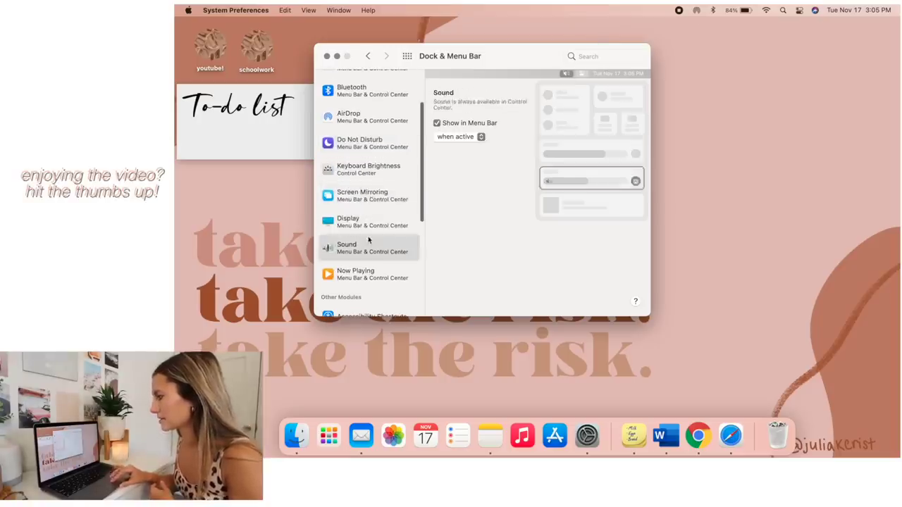
pyautogui.scroll(-2, 368, 240)
pyautogui.click(367, 229)
pyautogui.scroll(-2, 367, 231)
pyautogui.click(363, 227)
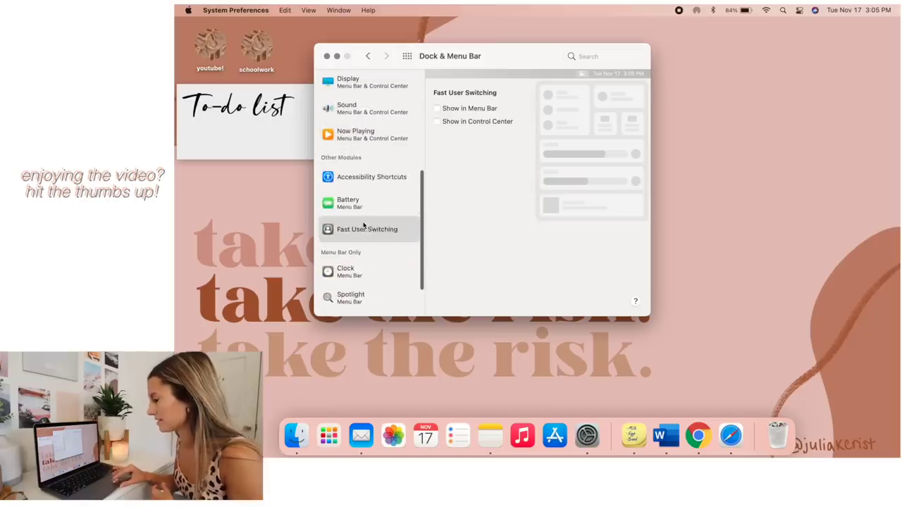
# Step: Enable showing the battery in Control Center, and open the Clock settings
pyautogui.click(369, 203)
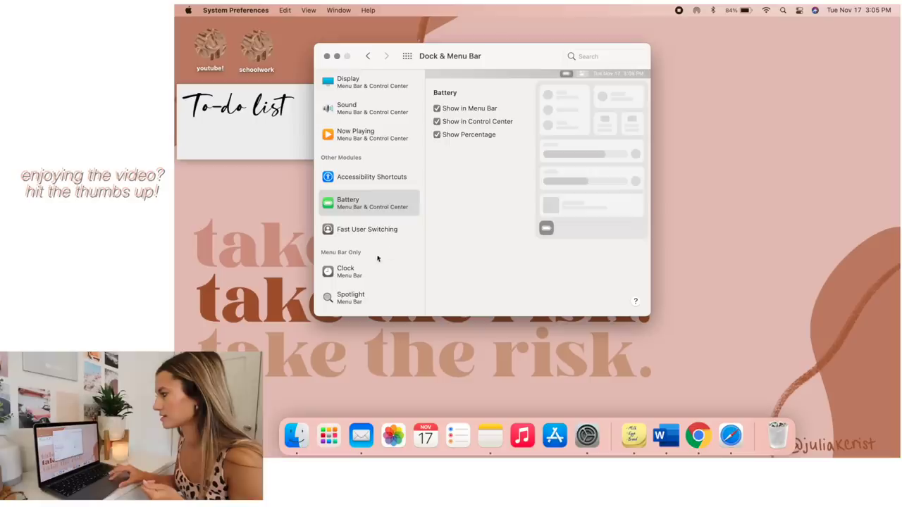
pyautogui.click(368, 270)
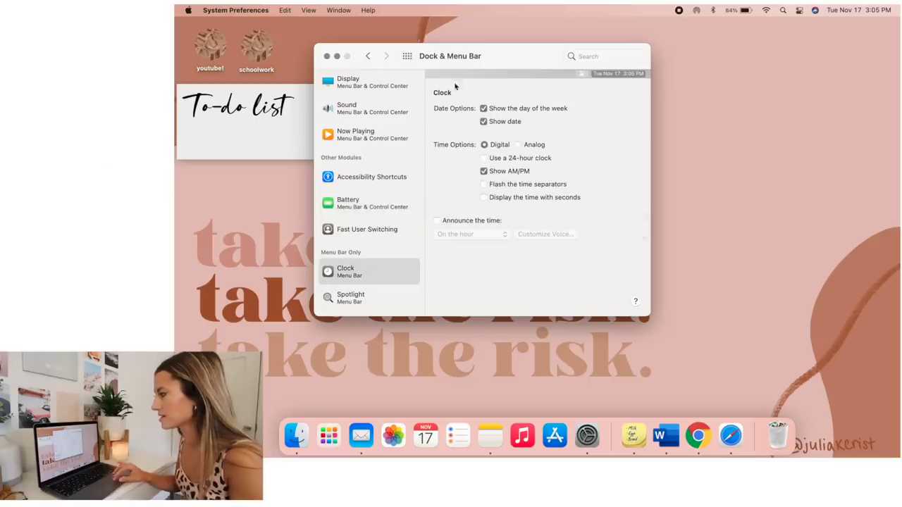
# Step: Review the Wi-Fi, Bluetooth, AirDrop and Do Not Disturb menu bar options, and close the Dock & Menu Bar preferences
pyautogui.scroll(5, 367, 197)
pyautogui.click(356, 130)
pyautogui.click(359, 156)
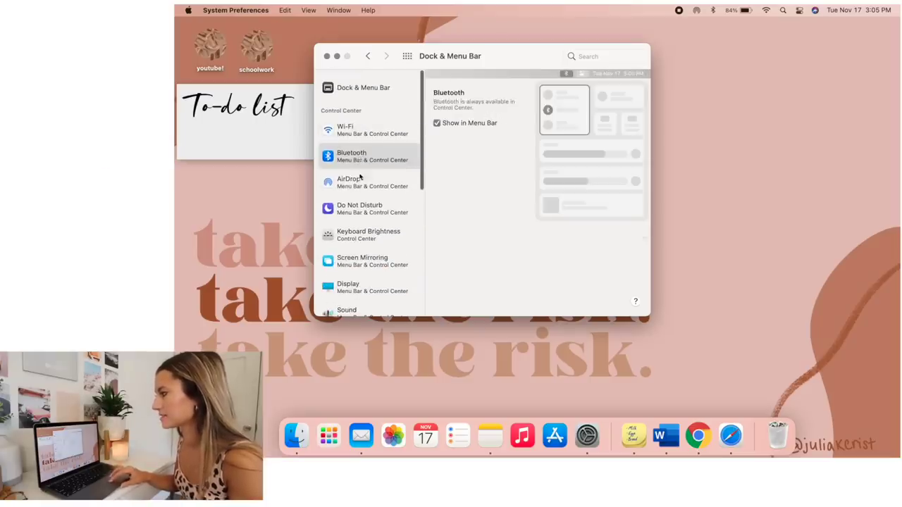
pyautogui.click(360, 180)
pyautogui.click(360, 209)
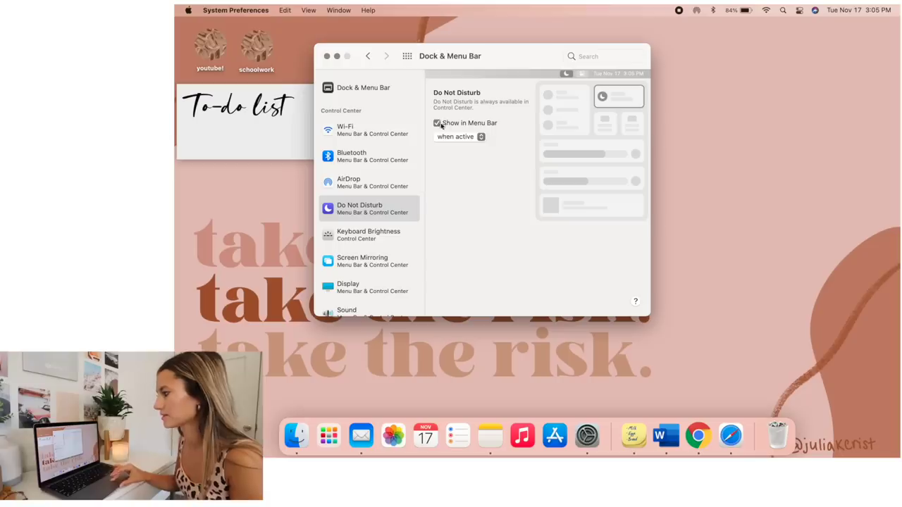
pyautogui.click(326, 56)
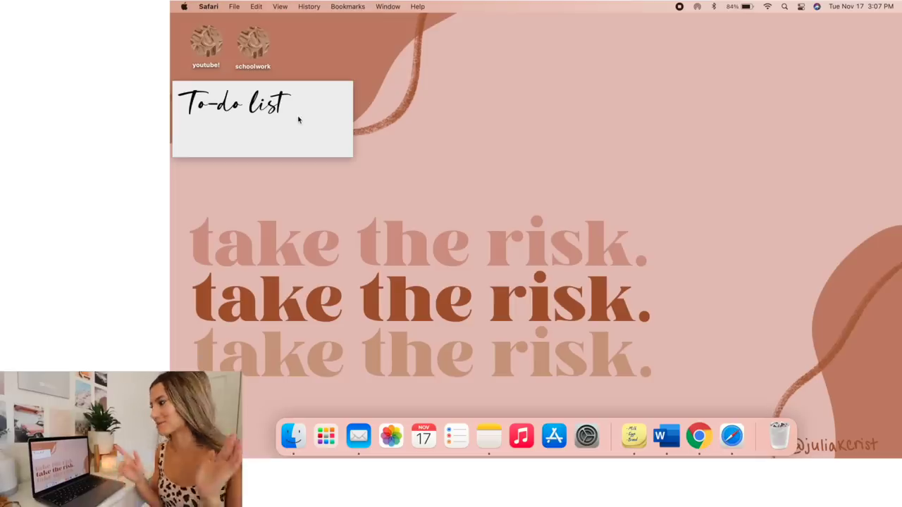
pyautogui.click(298, 120)
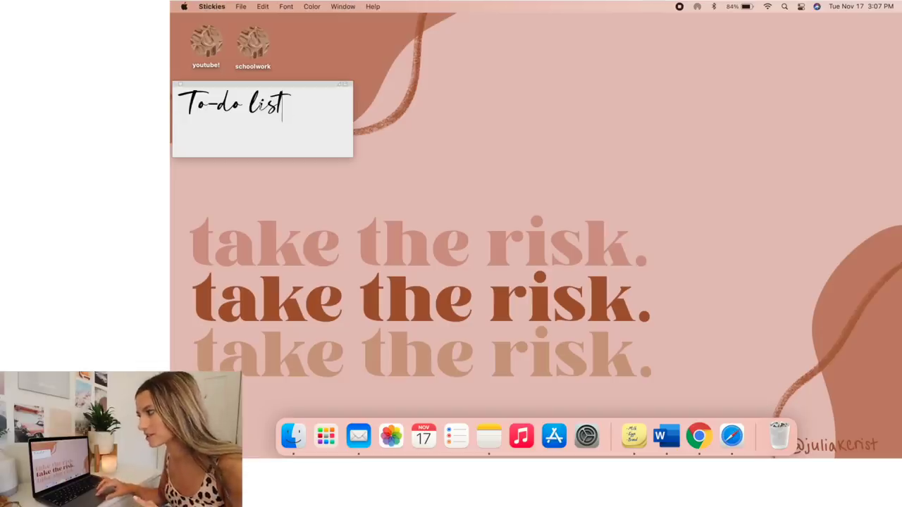
pyautogui.moveTo(298, 104); pyautogui.dragTo(182, 105)
pyautogui.click(291, 115)
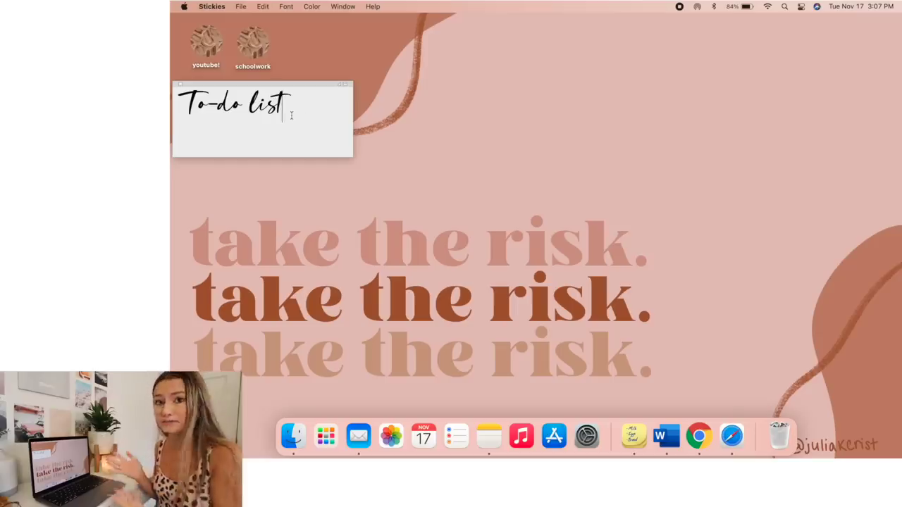
pyautogui.click(423, 261)
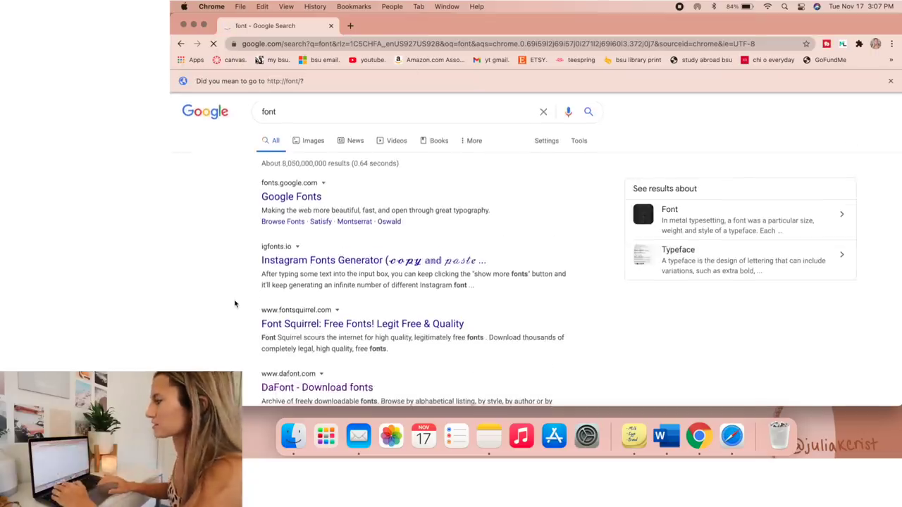
# Step: Open the DaFont website from the search results and show its Script font category
pyautogui.scroll(-3, 238, 306)
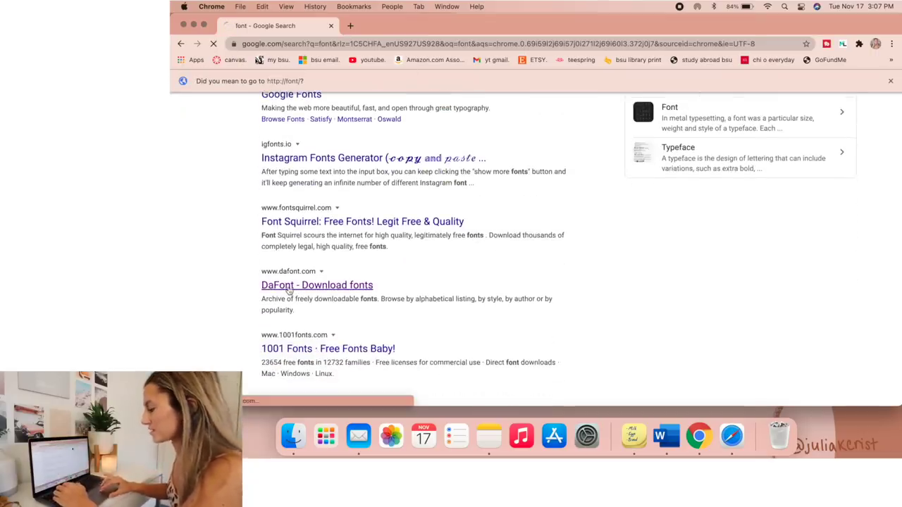
pyautogui.click(289, 287)
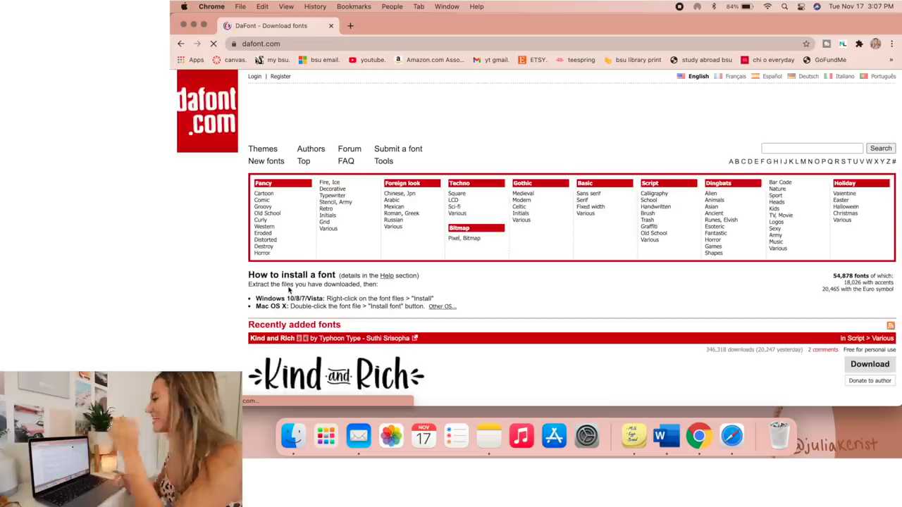
pyautogui.scroll(-5, 483, 308)
pyautogui.scroll(5, 482, 308)
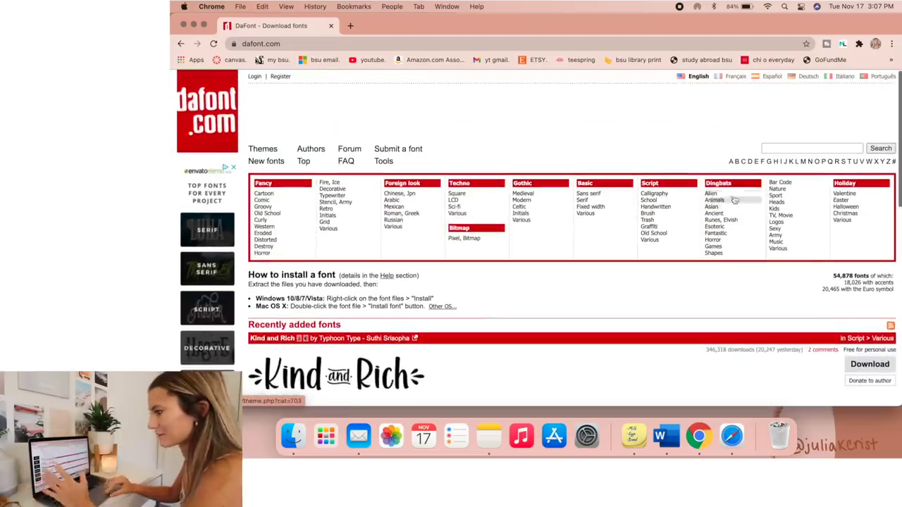
pyautogui.click(671, 183)
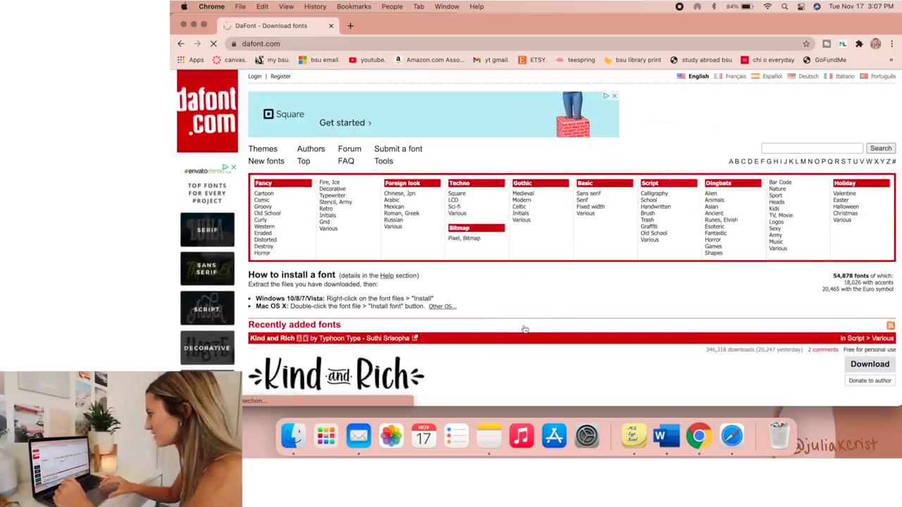
# Step: Browse the Script fonts and download the Hello font by Graphix Line Studio
pyautogui.scroll(-1, 524, 329)
pyautogui.scroll(-10, 525, 330)
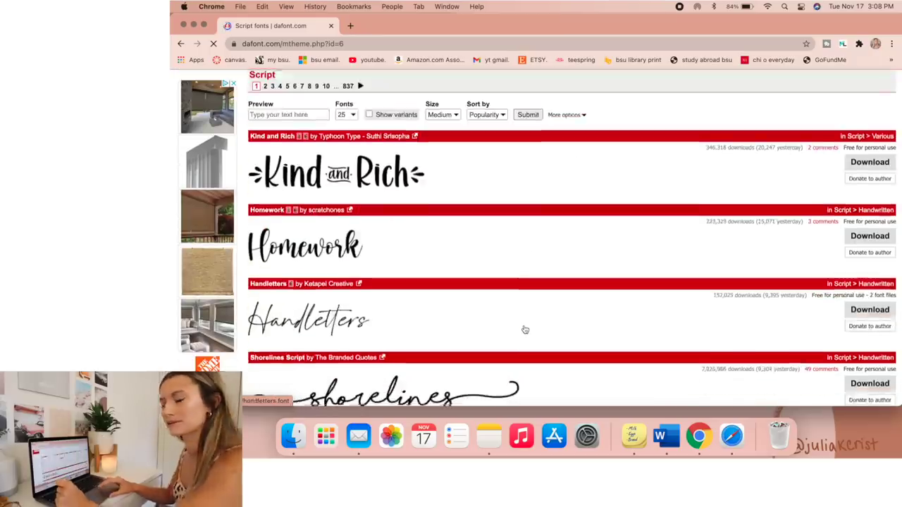
pyautogui.scroll(-11, 525, 330)
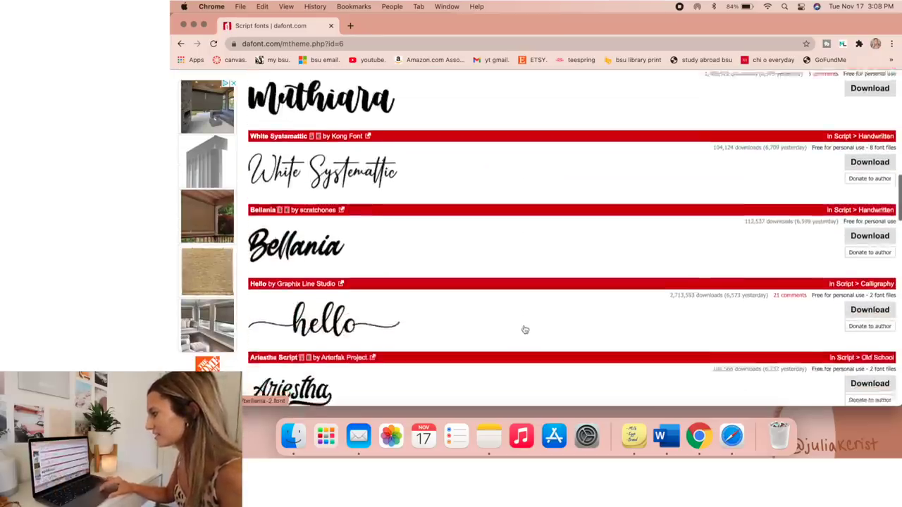
pyautogui.scroll(-3, 524, 329)
pyautogui.scroll(1, 525, 328)
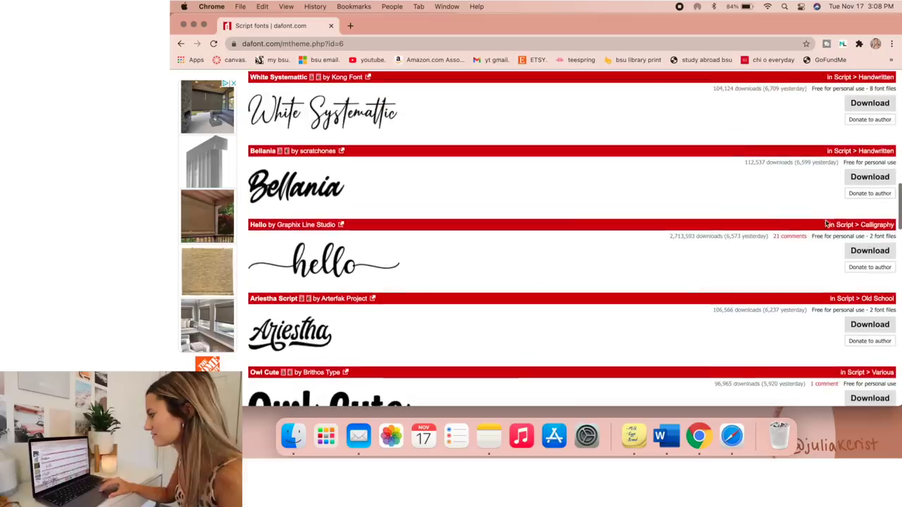
pyautogui.click(867, 257)
# Step: Open the downloaded hello folder, install Hello.ttf in Font Book, and close the Font Book and Downloads windows
pyautogui.moveTo(268, 25); pyautogui.dragTo(588, 25)
pyautogui.click(533, 392)
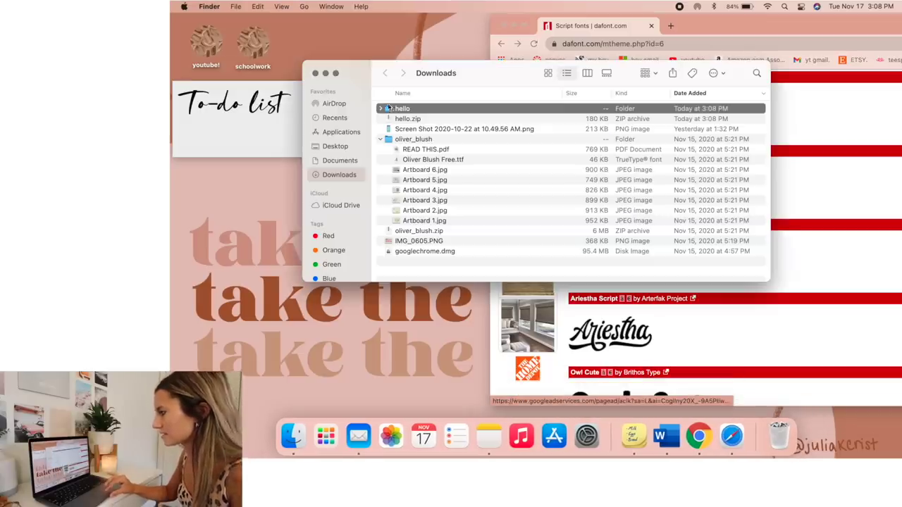
pyautogui.click(380, 108)
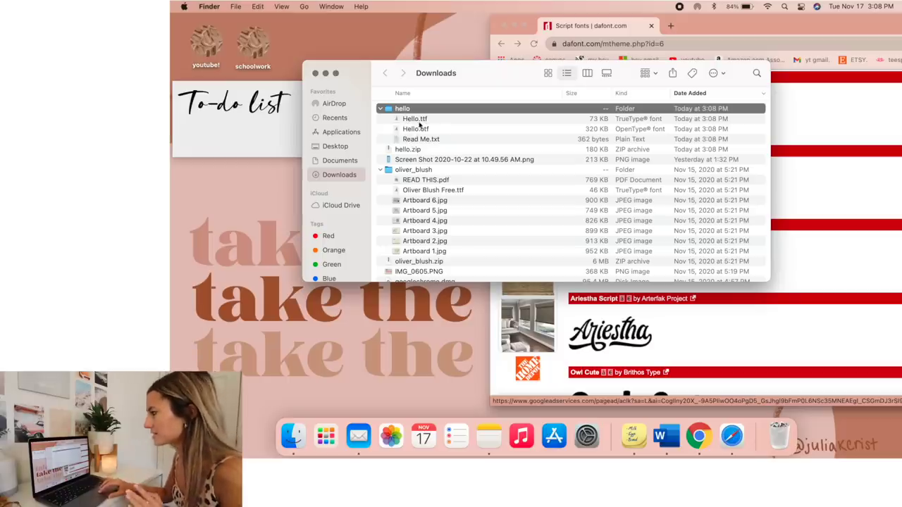
pyautogui.doubleClick(416, 119)
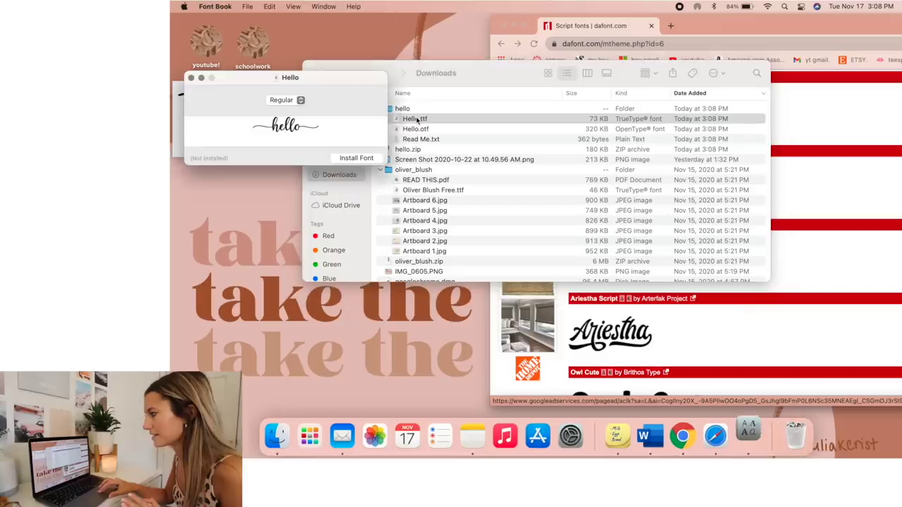
pyautogui.click(356, 158)
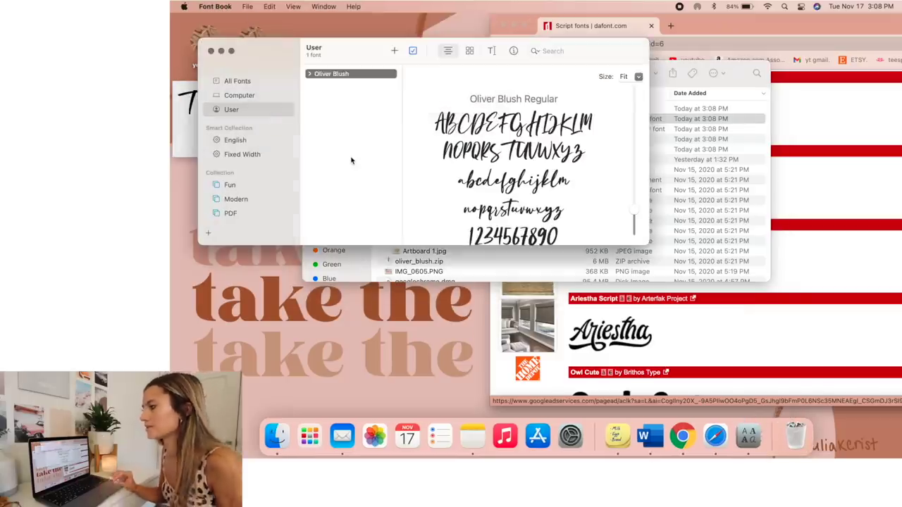
pyautogui.click(210, 52)
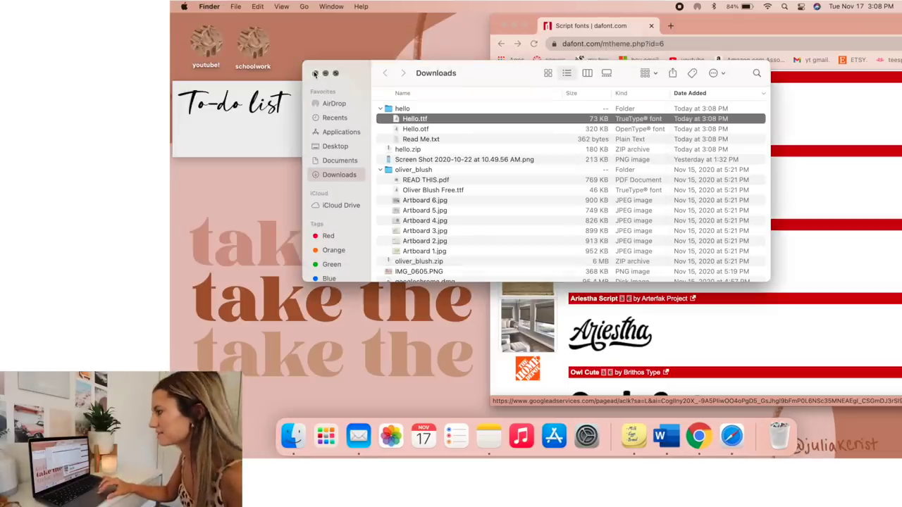
pyautogui.click(315, 73)
# Step: Change the font of the sticky note's To-do list title to Hello, and close the font chooser
pyautogui.click(306, 106)
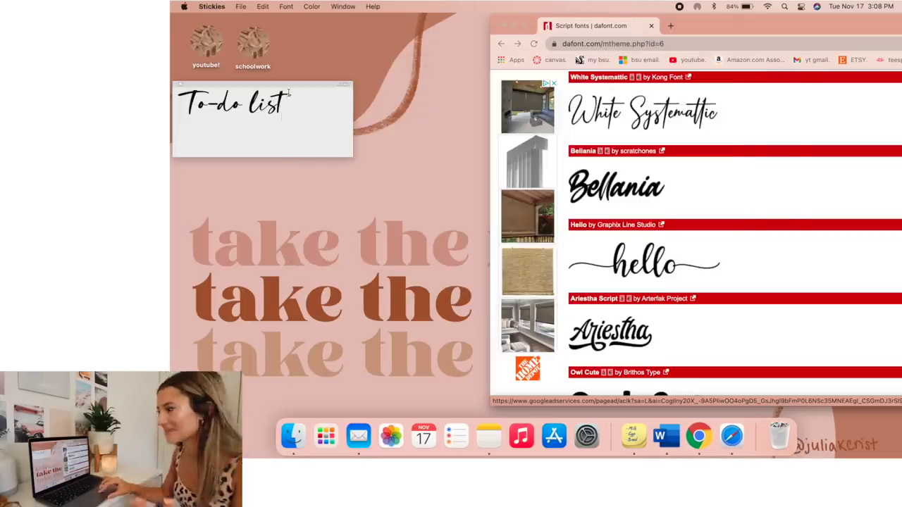
pyautogui.moveTo(294, 101); pyautogui.dragTo(186, 104)
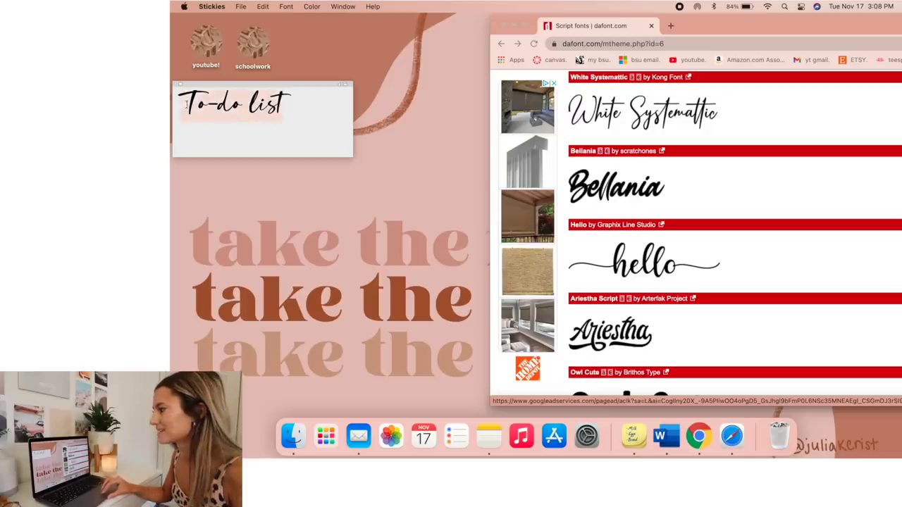
pyautogui.click(286, 7)
pyautogui.click(297, 21)
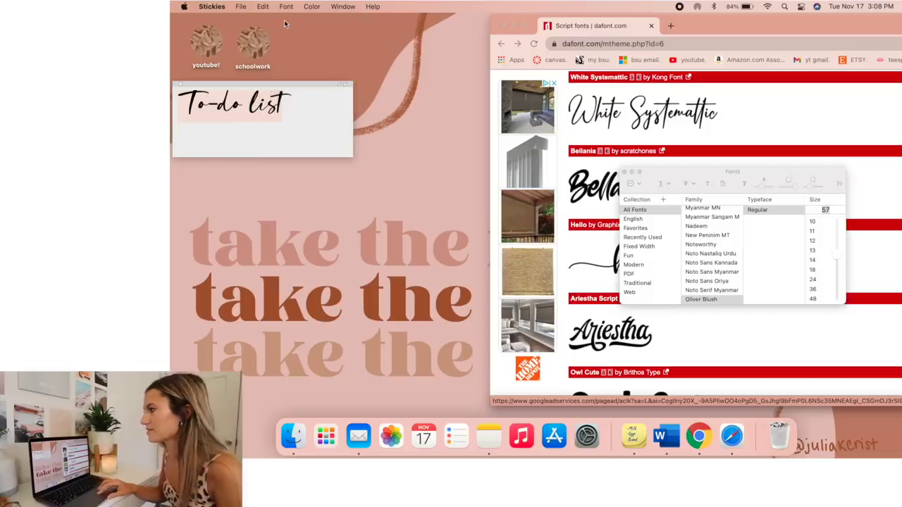
pyautogui.moveTo(647, 173); pyautogui.dragTo(358, 81)
pyautogui.scroll(10, 399, 156)
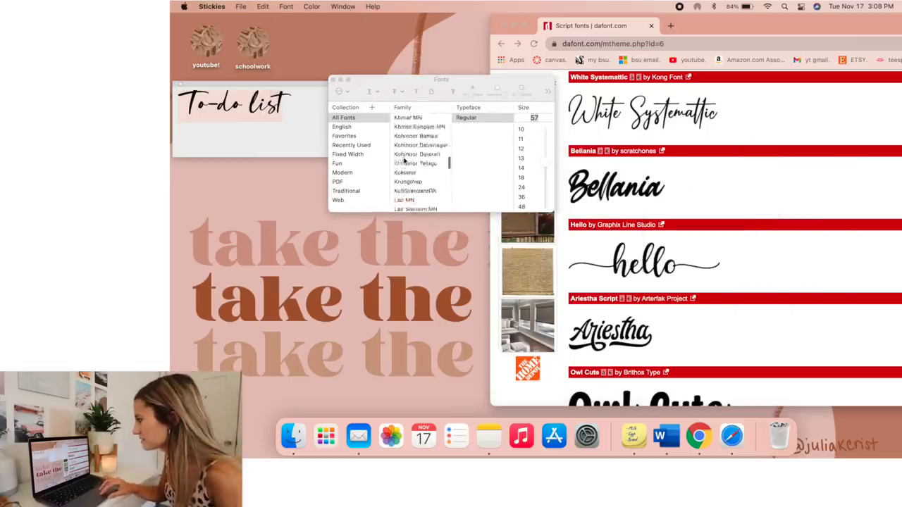
pyautogui.scroll(2, 404, 161)
pyautogui.click(405, 167)
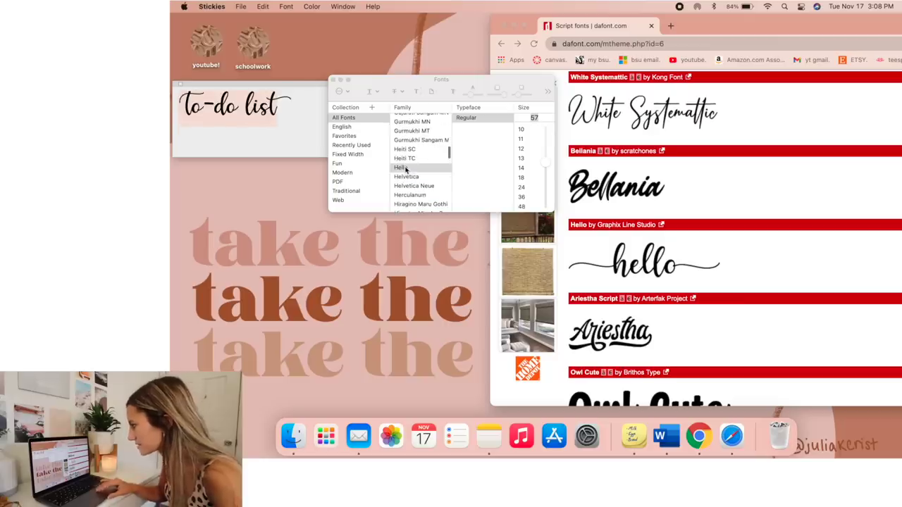
pyautogui.click(333, 81)
pyautogui.click(397, 129)
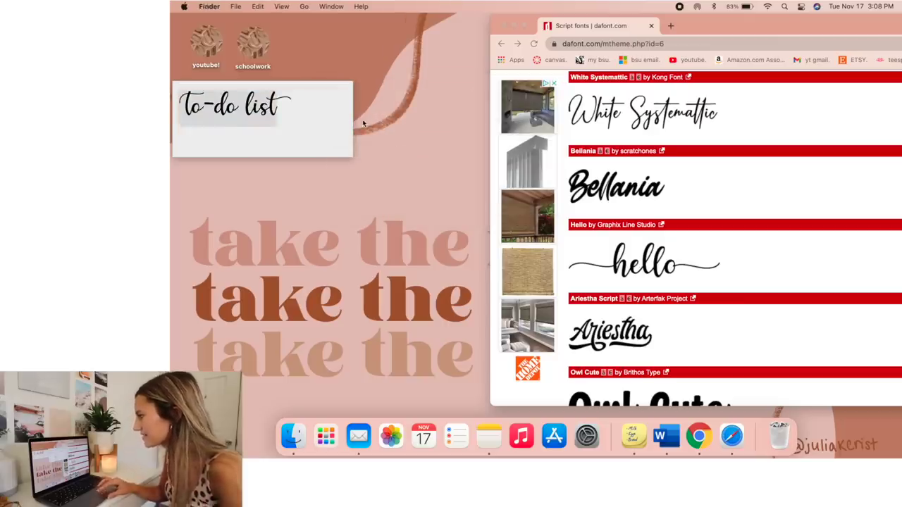
# Step: Browse the remaining Script fonts on DaFont and close the browser window
pyautogui.moveTo(697, 26); pyautogui.dragTo(569, 26)
pyautogui.scroll(-15, 569, 158)
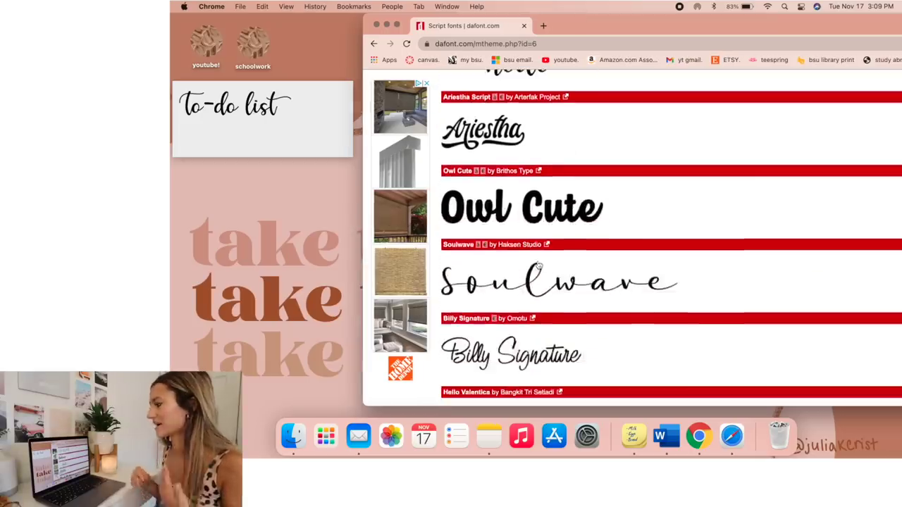
pyautogui.scroll(10, 530, 280)
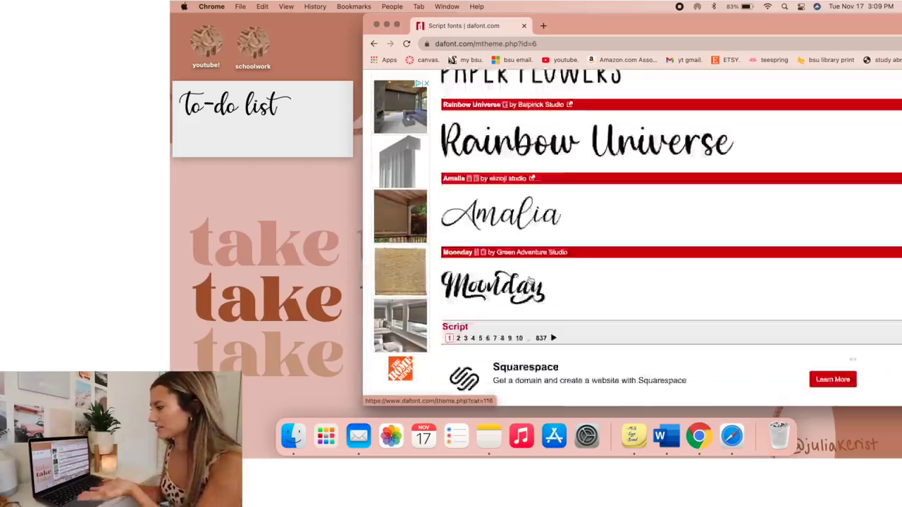
pyautogui.click(376, 25)
pyautogui.click(575, 181)
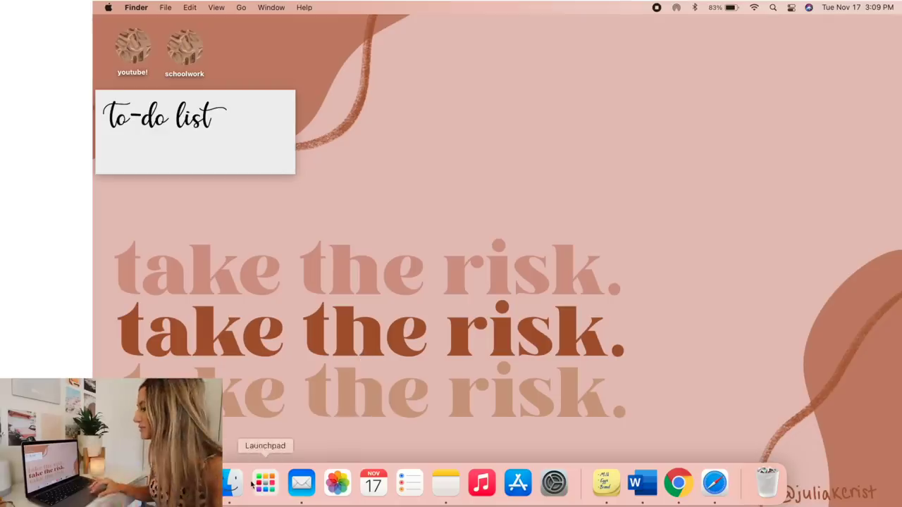
pyautogui.click(554, 483)
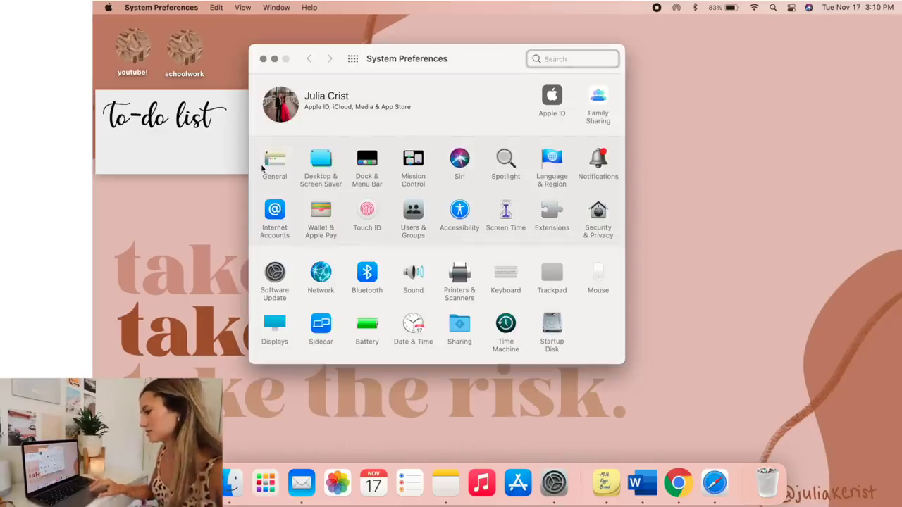
pyautogui.click(322, 161)
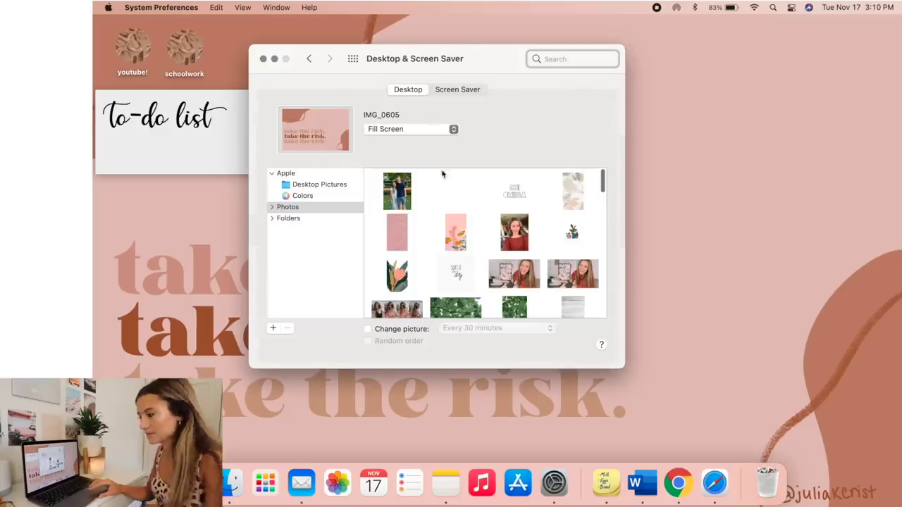
pyautogui.click(323, 186)
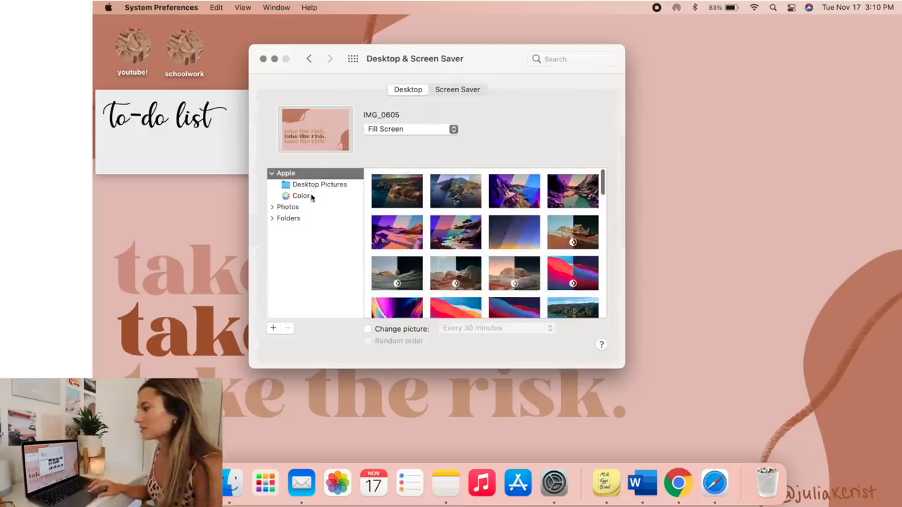
# Step: Try the dynamic desktop pictures Catalina, The Beach and The Cliffs as the wallpaper
pyautogui.click(454, 210)
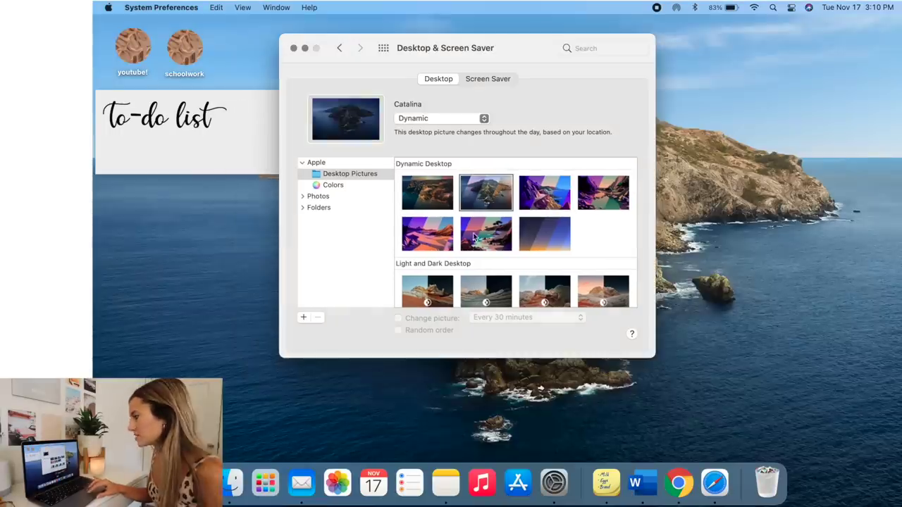
pyautogui.click(496, 227)
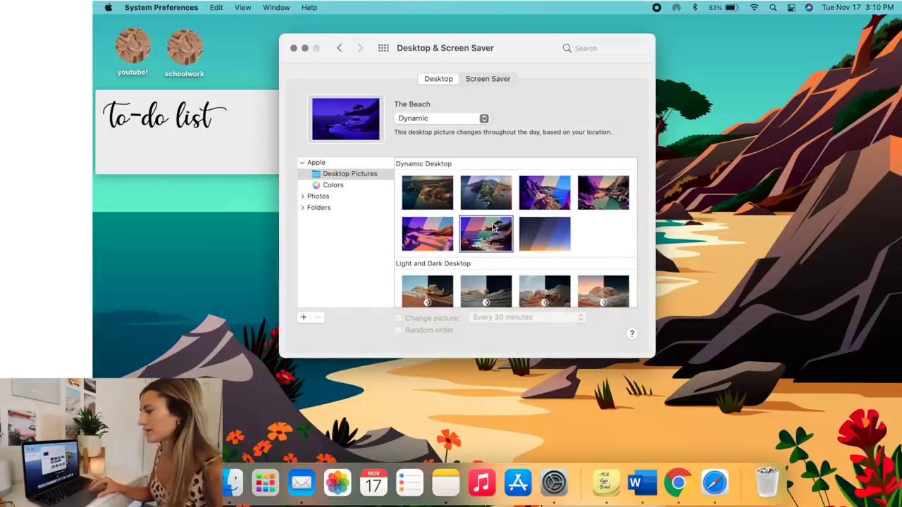
pyautogui.click(567, 187)
# Step: Set the Light and Dark Desktop picture Peak as the wallpaper, and move the preferences window aside to reveal it
pyautogui.scroll(-5, 549, 275)
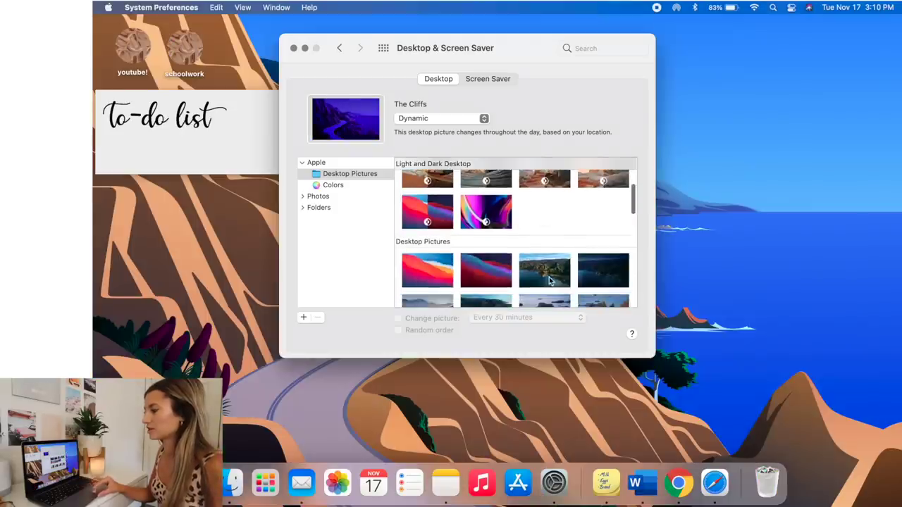
pyautogui.scroll(2, 550, 279)
pyautogui.click(437, 223)
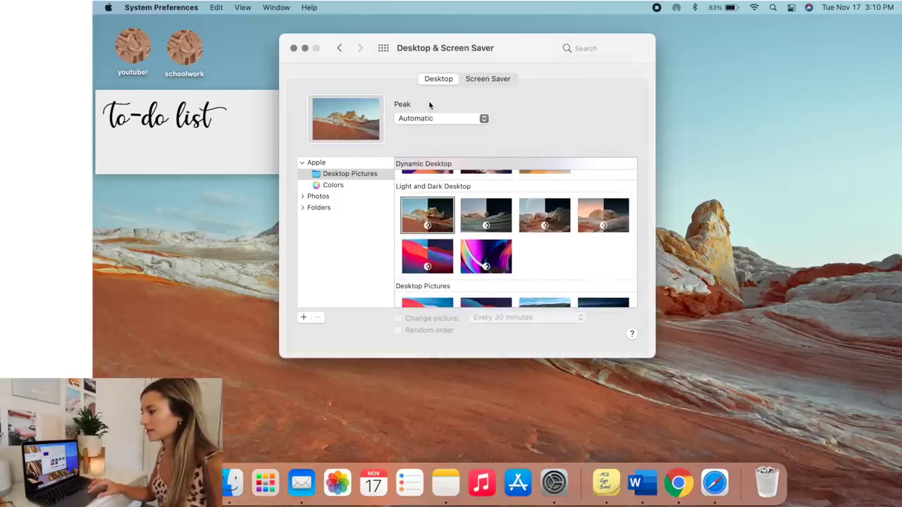
pyautogui.moveTo(489, 54); pyautogui.dragTo(658, 84)
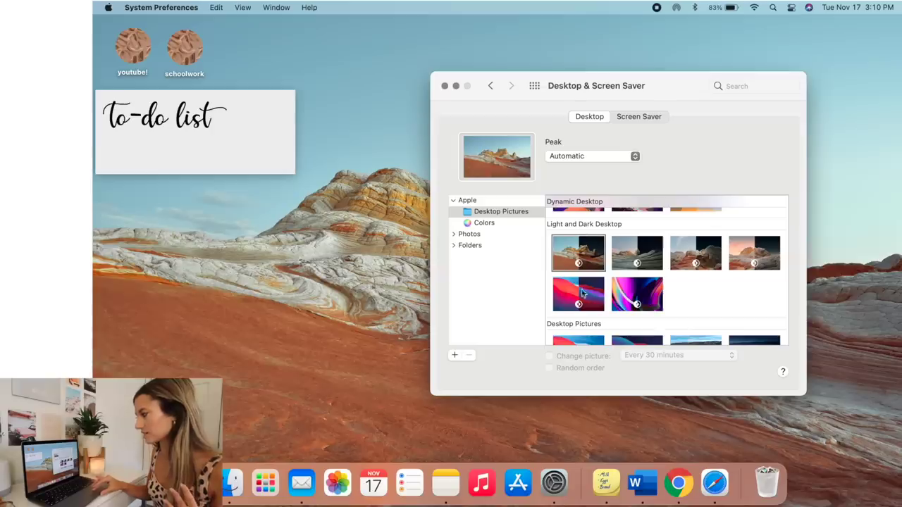
# Step: Set the Light and Dark Desktop picture Dome as the wallpaper
pyautogui.click(733, 265)
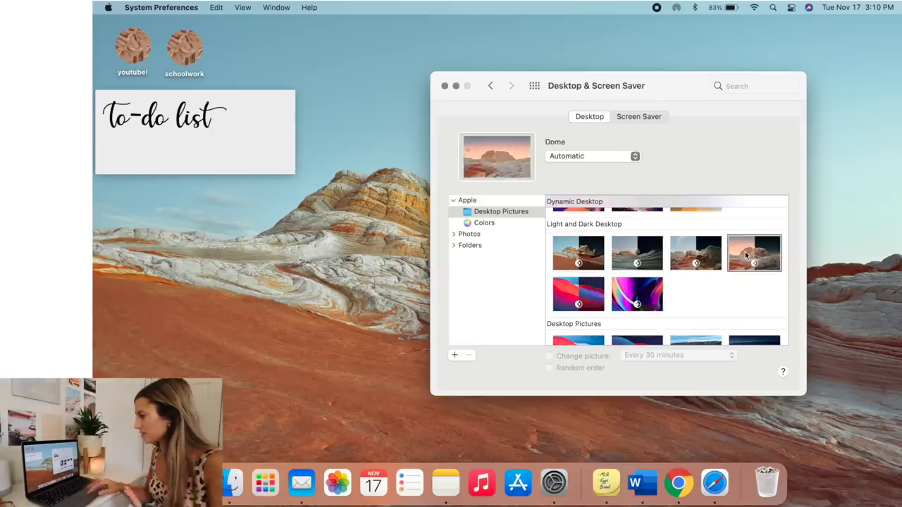
# Step: Switch to Chrome and open the wallpaper gallery at dynamicwallpaper.club
pyautogui.click(678, 483)
pyautogui.write('dyna')
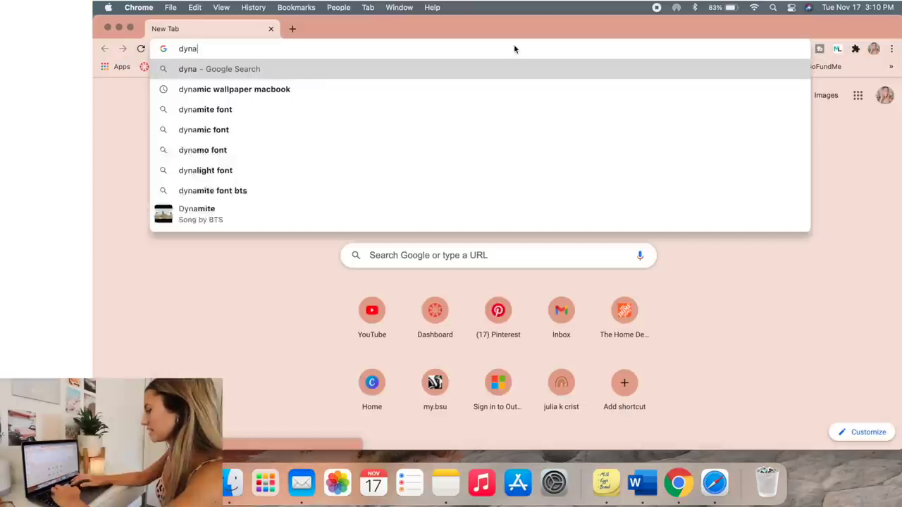
pyautogui.write('micwallpaper')
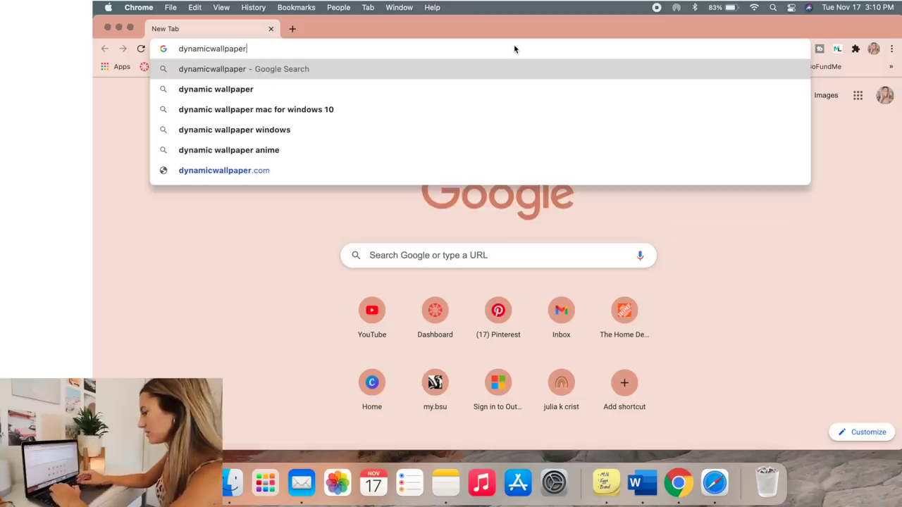
pyautogui.write('.c')
pyautogui.press('Return')
# Step: Browse the Dynamic Wallpaper Club gallery, looking over wallpapers such as Pixel House, MacOS Big Sur, Tokyo Street and Anime Street
pyautogui.scroll(-5, 171, 357)
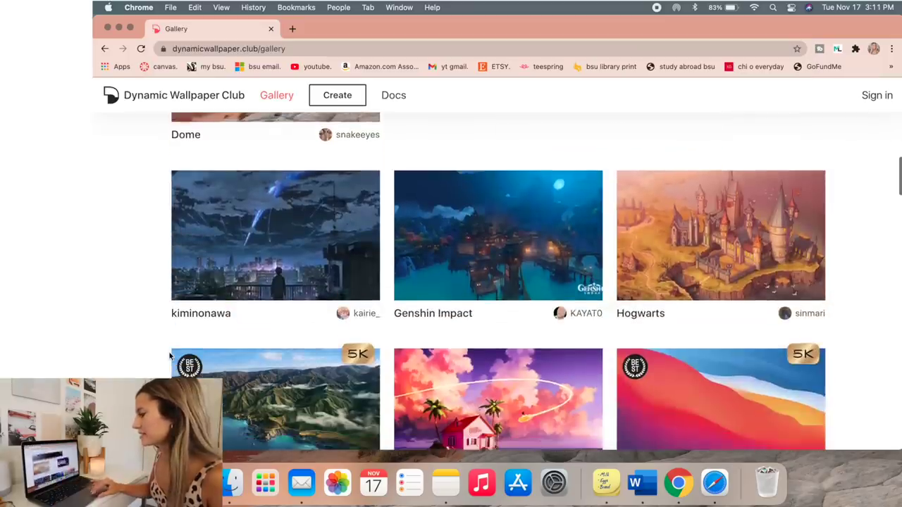
pyautogui.scroll(-3, 537, 280)
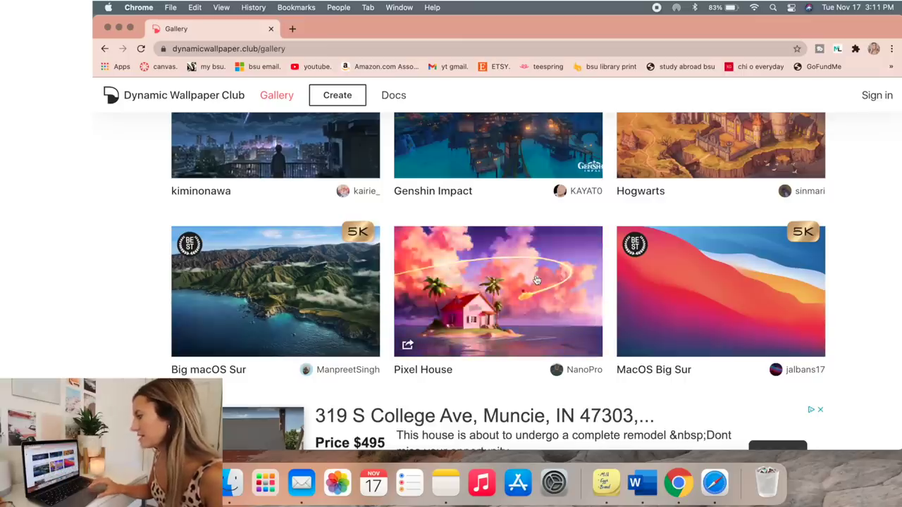
pyautogui.moveTo(736, 280)
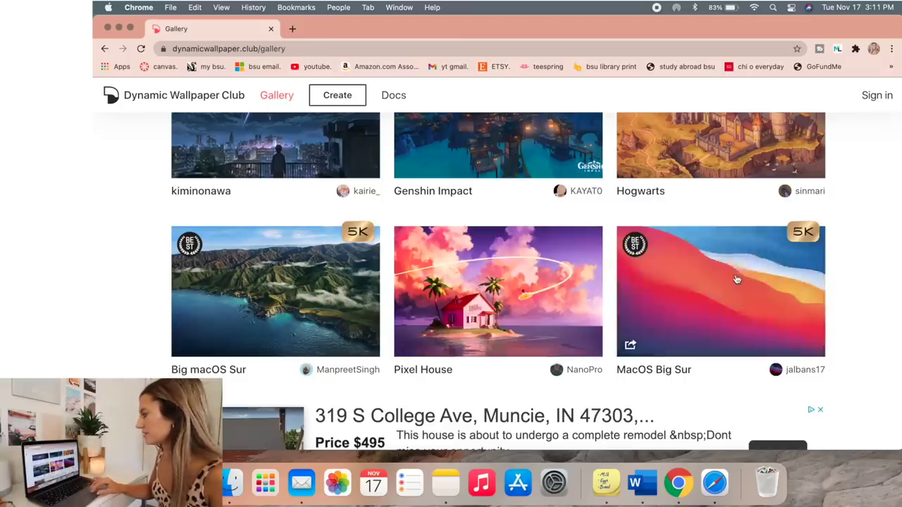
pyautogui.scroll(-15, 737, 280)
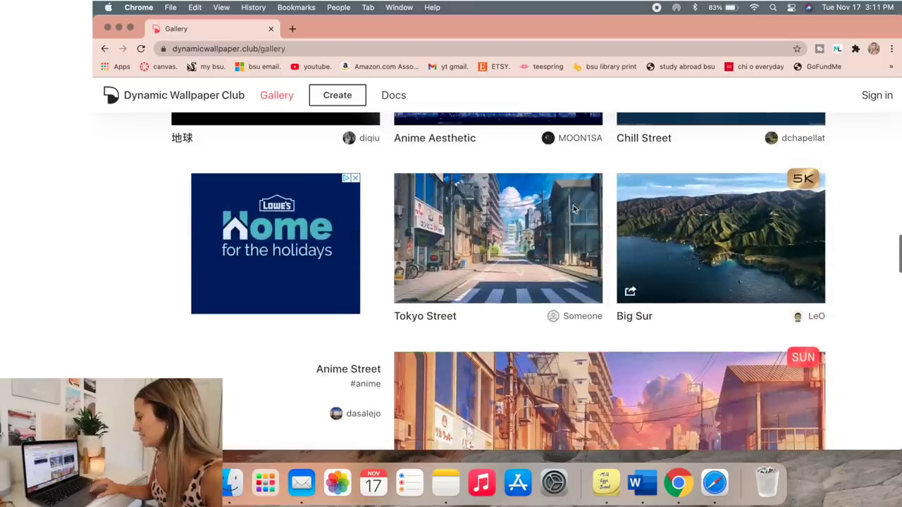
pyautogui.moveTo(574, 209)
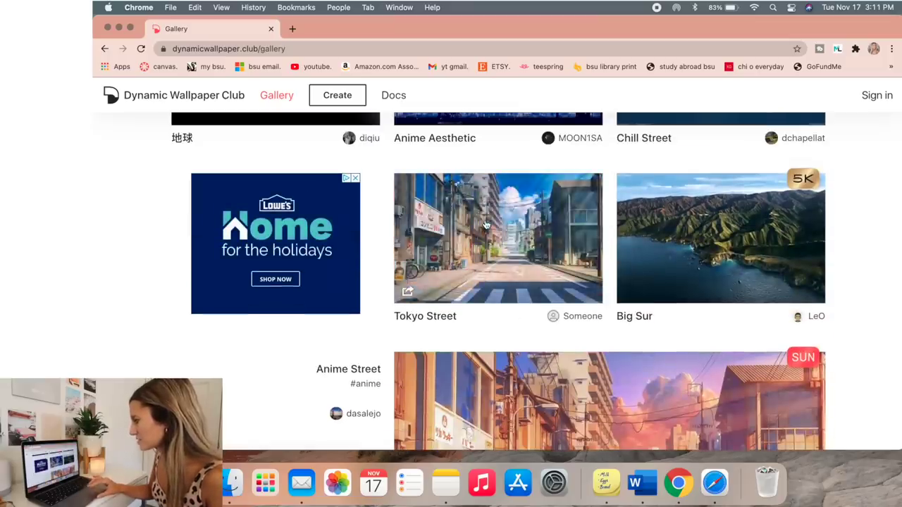
pyautogui.moveTo(690, 238)
pyautogui.scroll(-5, 690, 238)
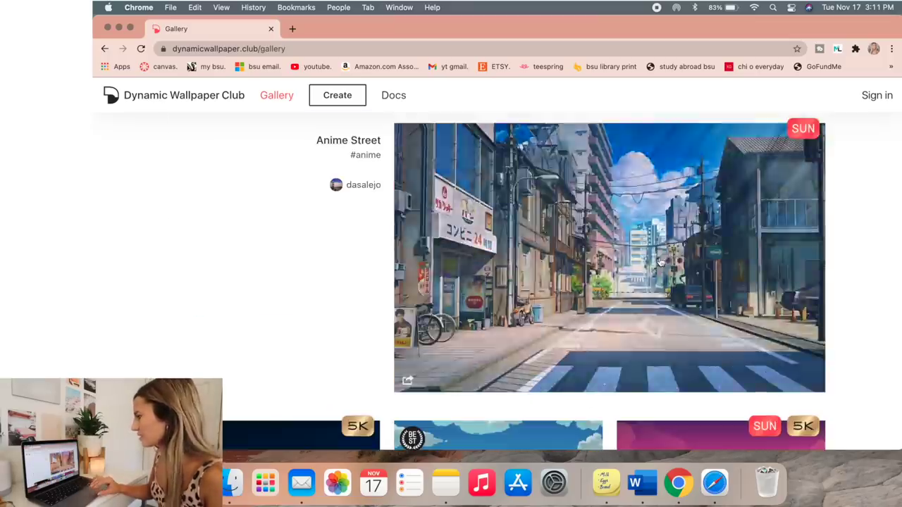
pyautogui.scroll(-5, 658, 260)
pyautogui.scroll(-1, 635, 261)
pyautogui.moveTo(544, 262)
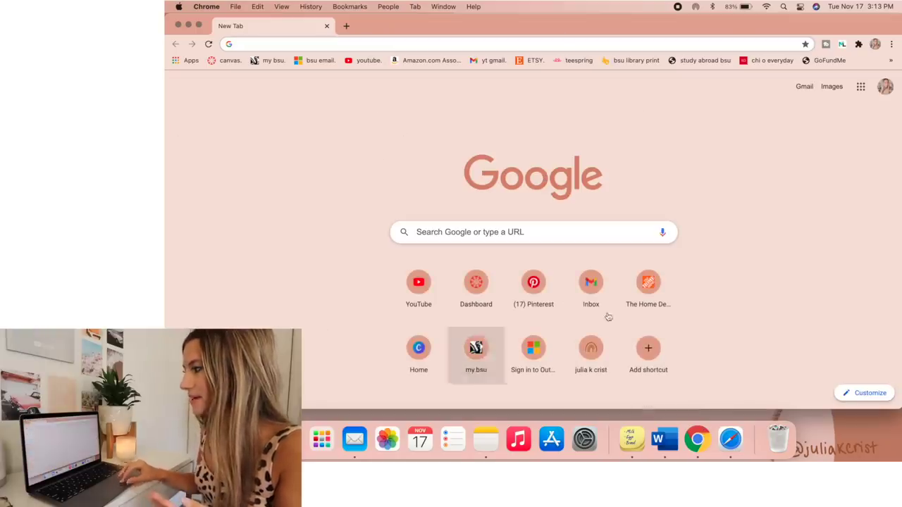
# Step: Close the Chrome window and, in Safari, set the pink and green butterfly picture as the start page background
pyautogui.click(179, 24)
pyautogui.click(730, 435)
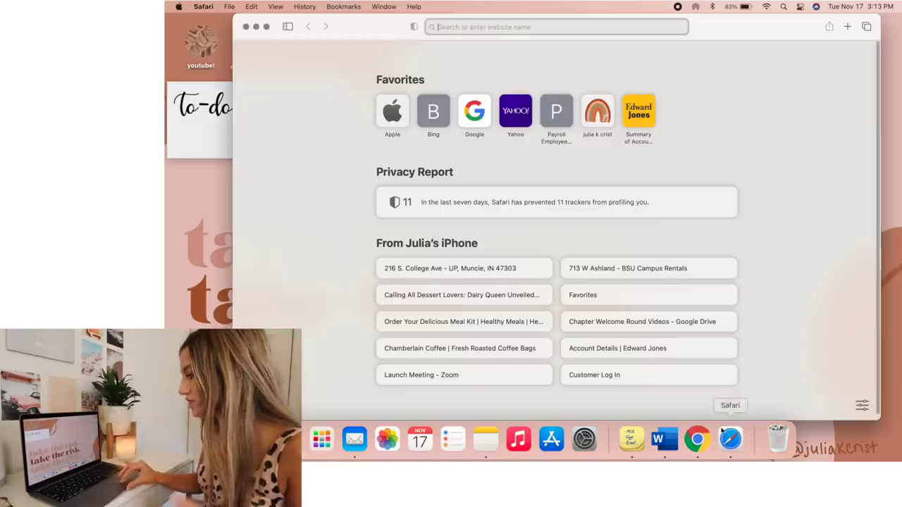
pyautogui.click(863, 405)
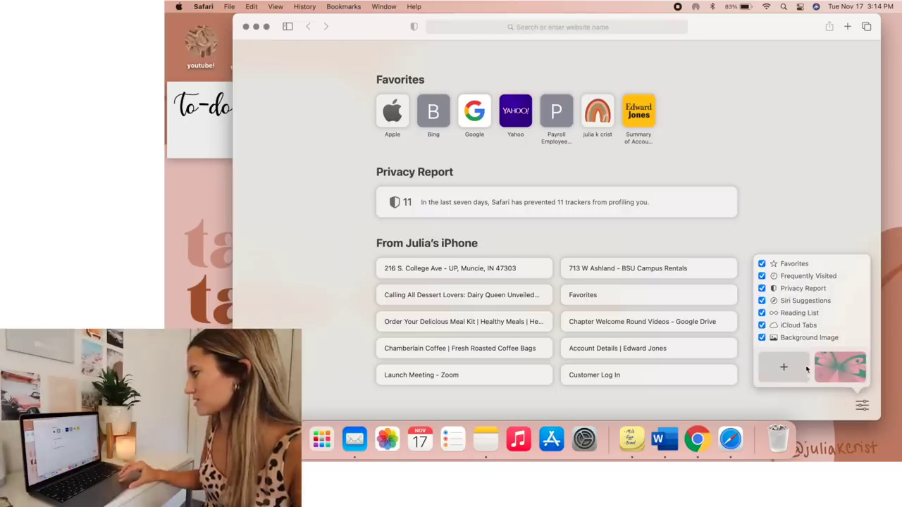
pyautogui.click(841, 367)
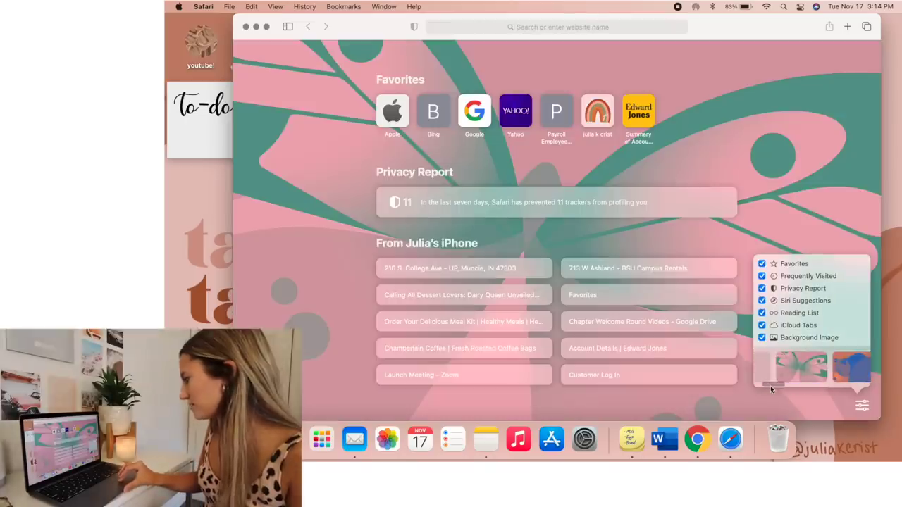
# Step: Add the landscape brown swirl texture image from the Photos library as the custom background of Safari's start page
pyautogui.click(783, 367)
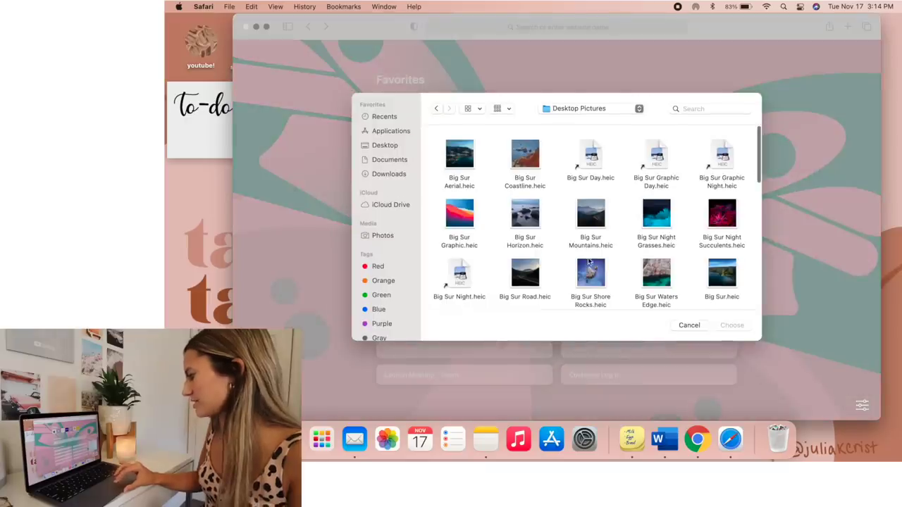
pyautogui.click(387, 237)
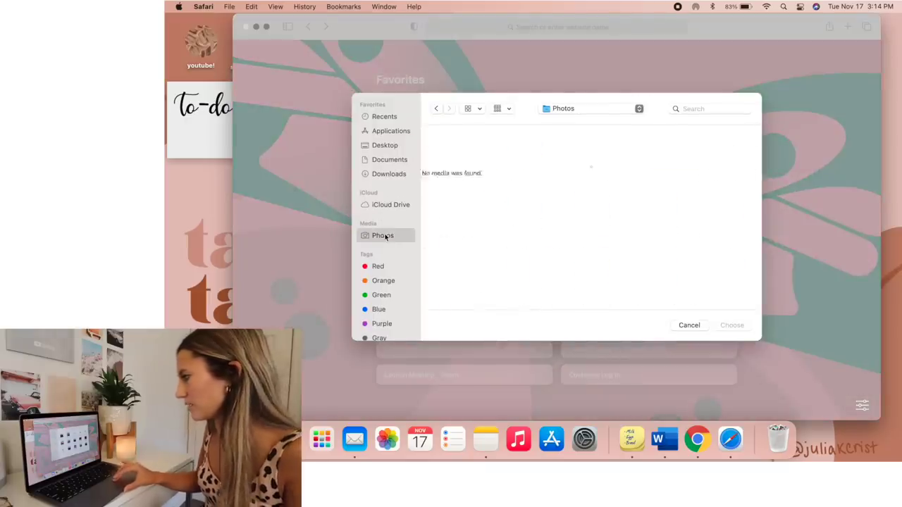
pyautogui.click(463, 267)
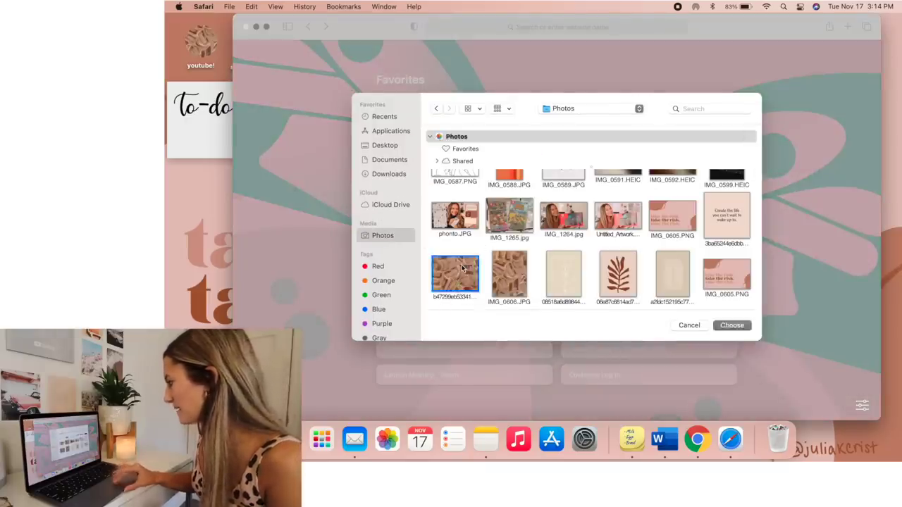
pyautogui.click(732, 325)
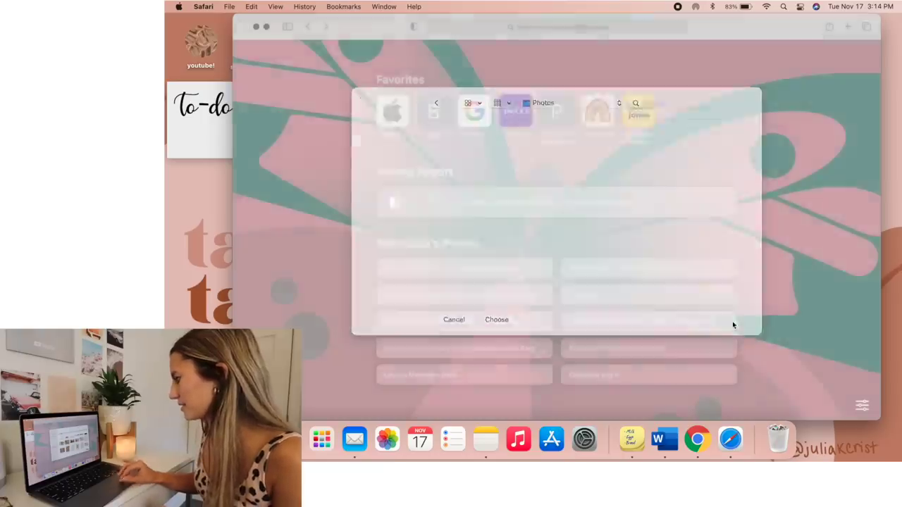